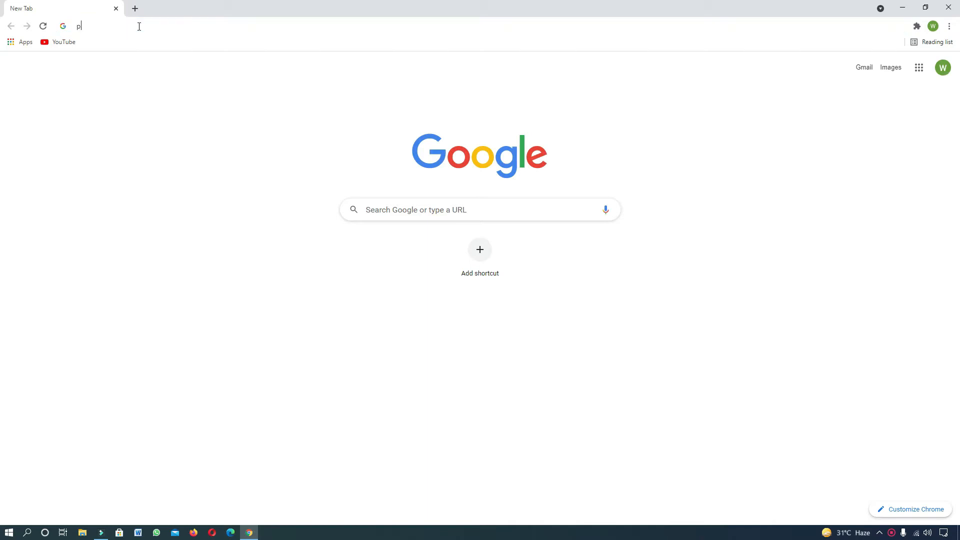
Step: Search the web for parrot os and open the official Parrot Security website
type("os")
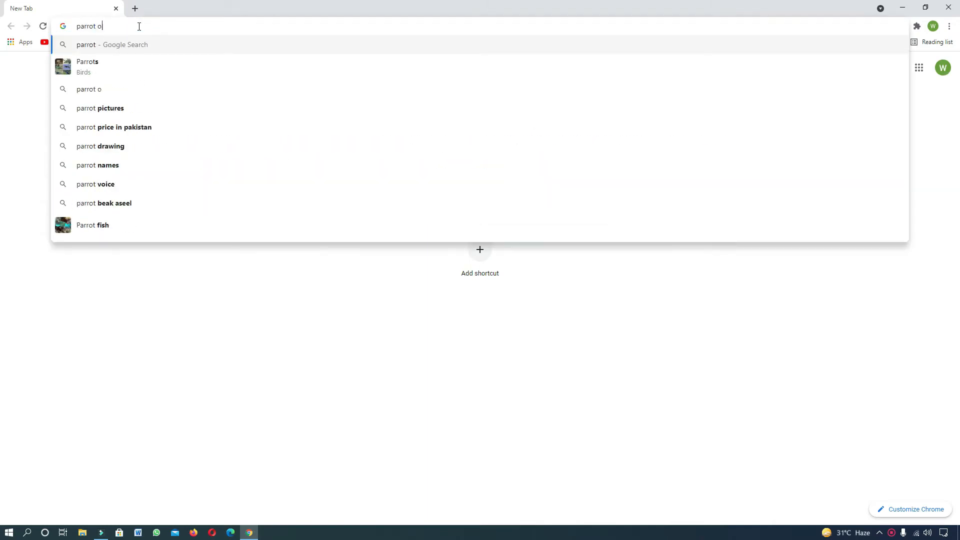
key("Return")
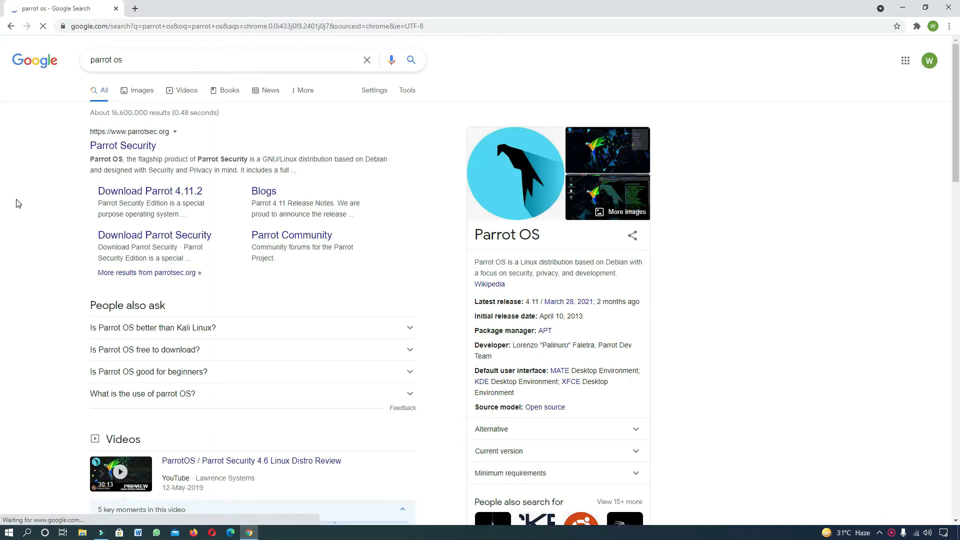
left_click_drag(473, 235, 531, 235)
left_click(145, 147)
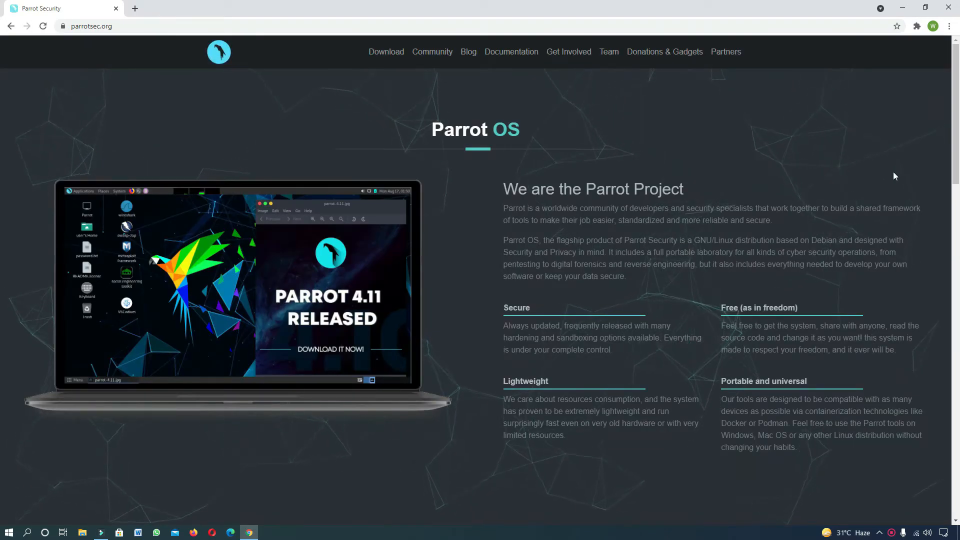
Step: Browse the Parrot OS homepage, then go through its Parrot 4.11.2 download page to the Home Edition page
scroll(1, 119, "down", 12)
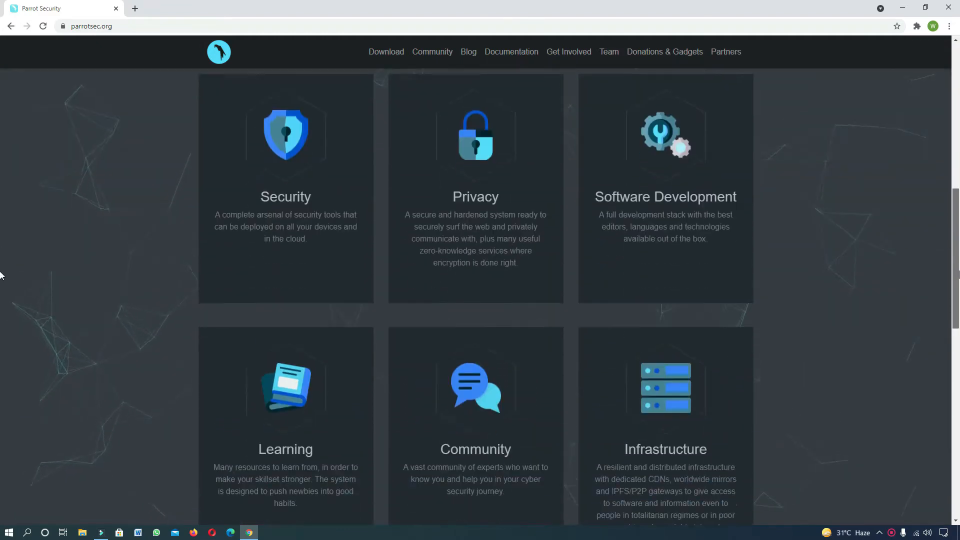
scroll(1, 330, "down", 10)
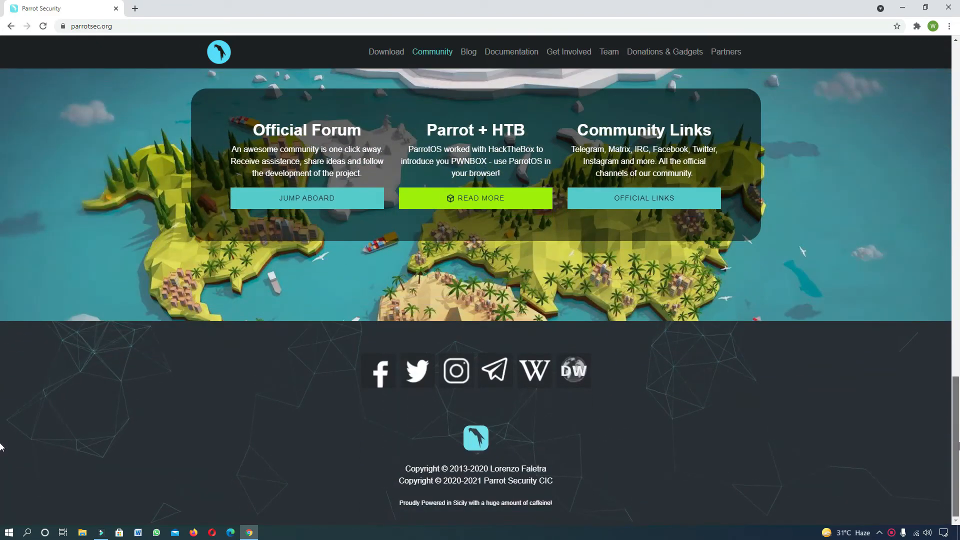
left_click_drag(959, 443, 952, 100)
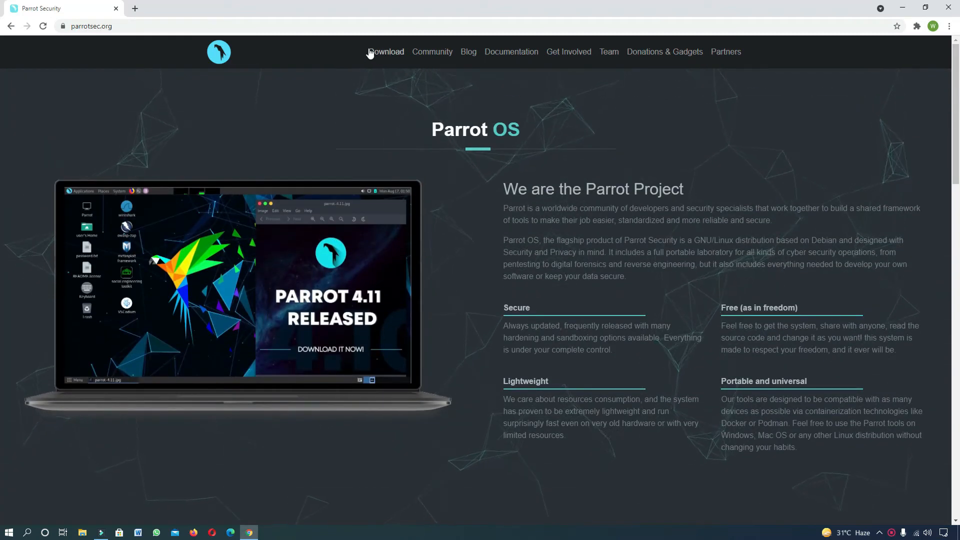
left_click(384, 54)
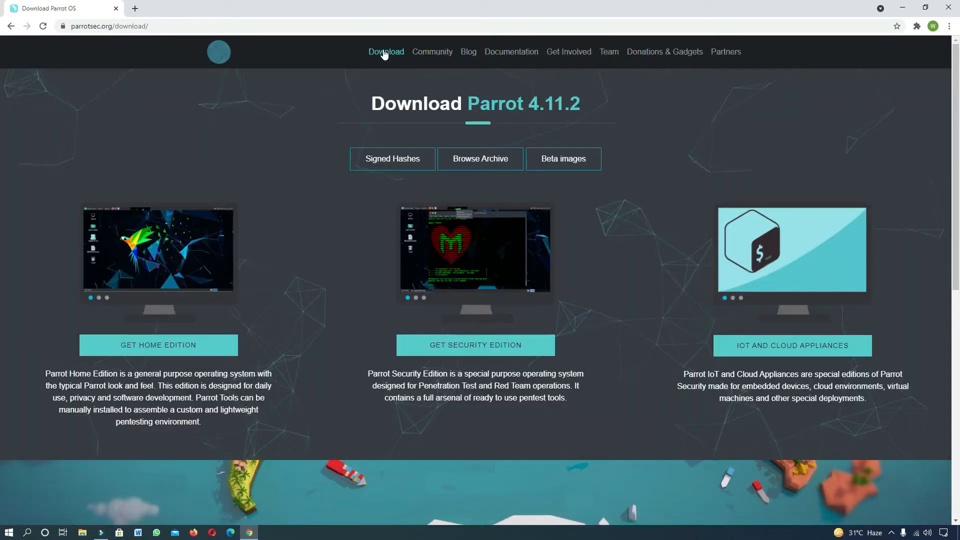
left_click_drag(959, 173, 959, 131)
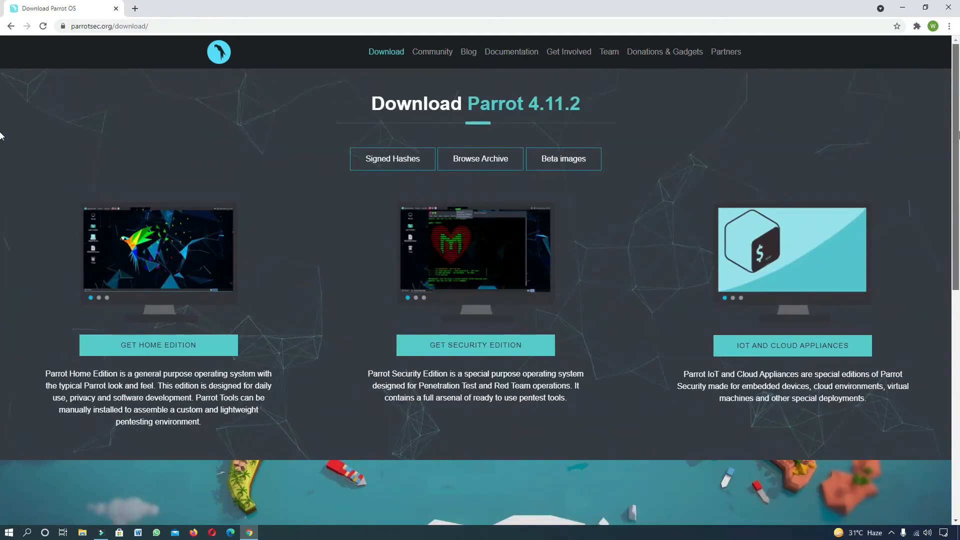
left_click(141, 355)
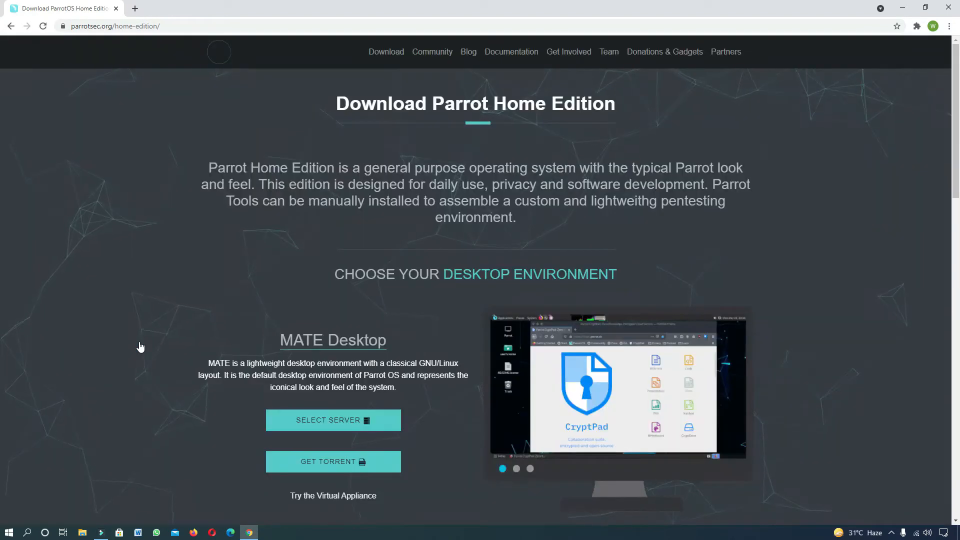
Step: Request the Parrot-home-4.11.2_amd64.iso download from the MATE Desktop mirror list and dismiss the download dialog
scroll(141, 347, "down", 1)
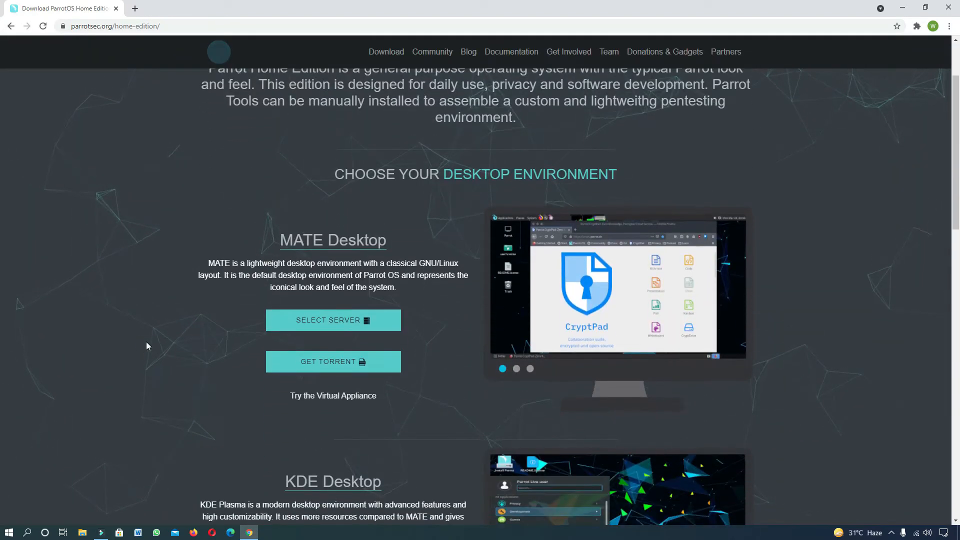
left_click(335, 321)
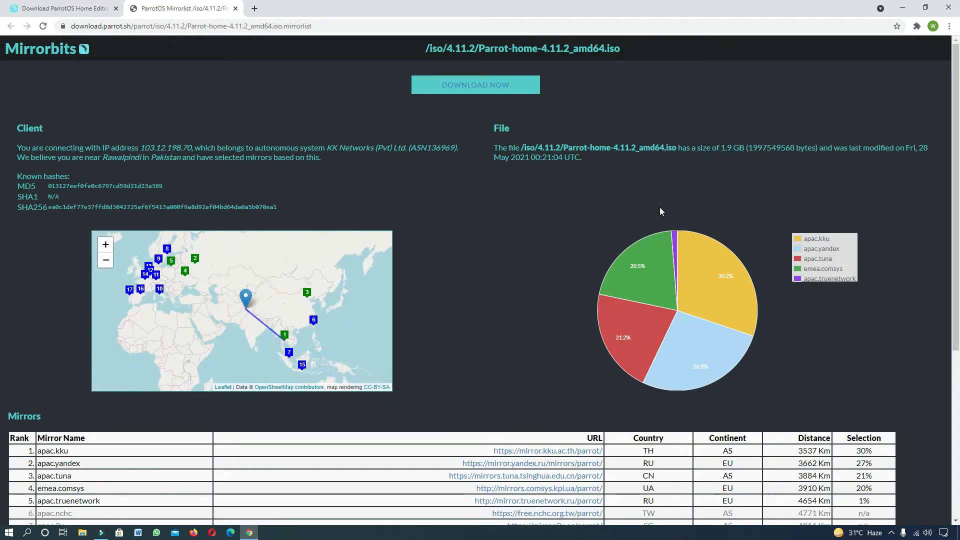
scroll(625, 250, "down", 4)
scroll(541, 298, "up", 4)
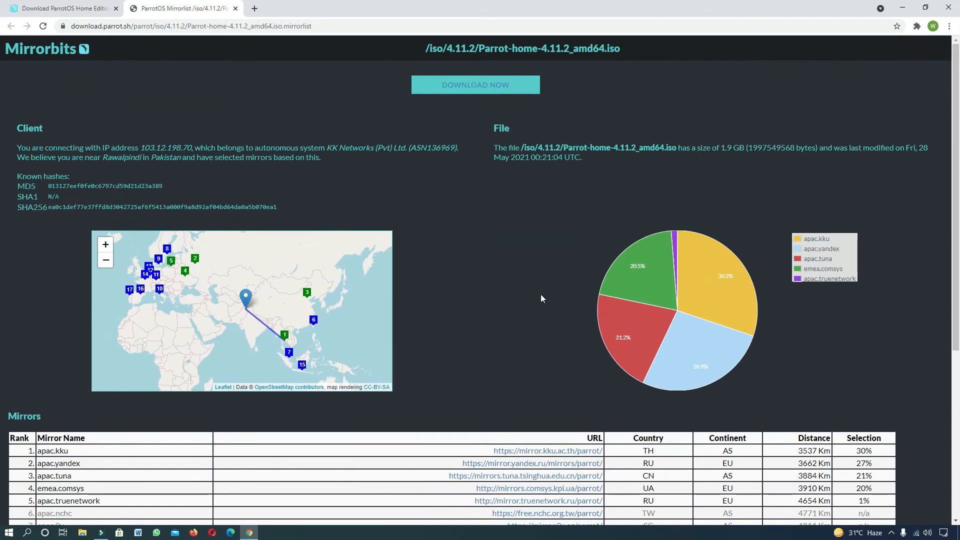
left_click(475, 88)
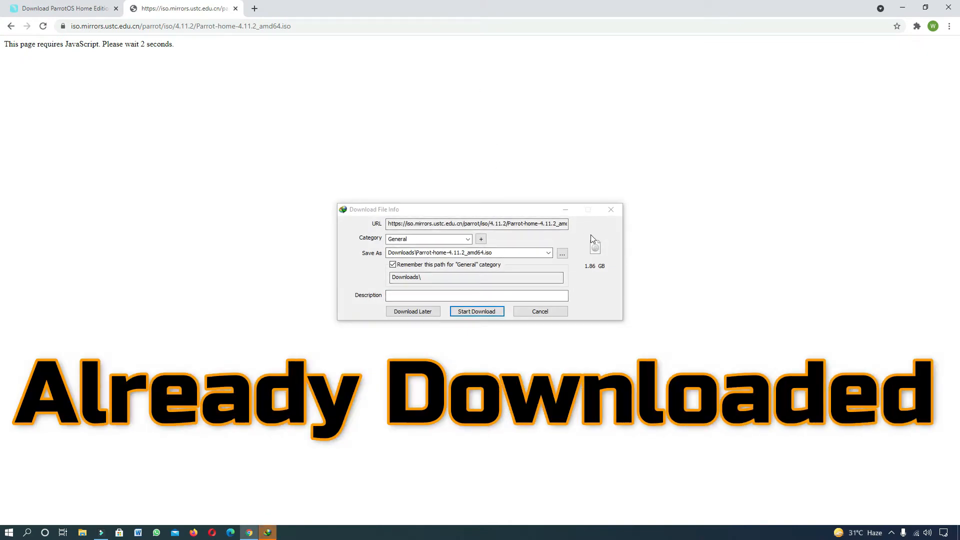
left_click(611, 211)
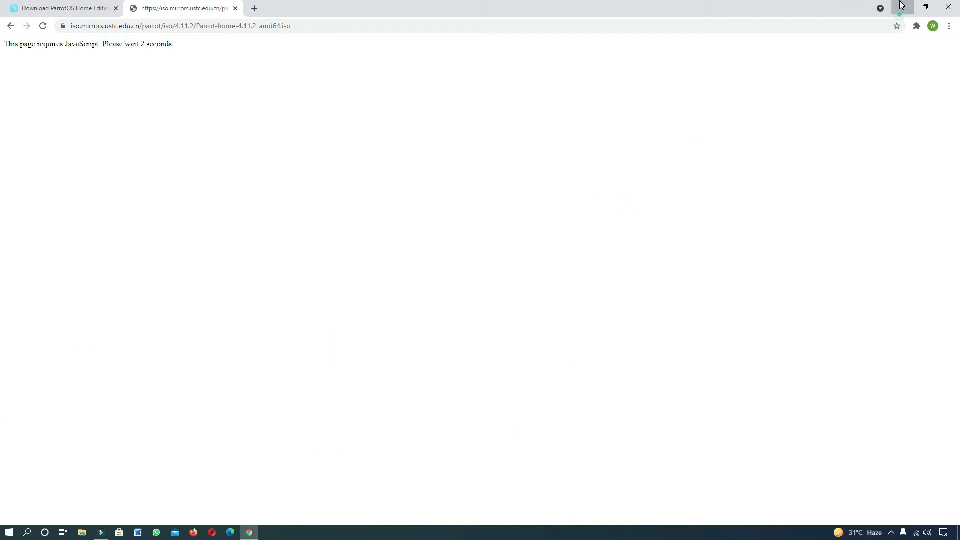
Step: Show the desktop and locate the already downloaded Parrot Home ISO file
left_click(902, 7)
mouse_move(832, 48)
left_mouse_down()
mouse_move(735, 165)
mouse_move(697, 193)
left_mouse_up()
left_click(700, 190)
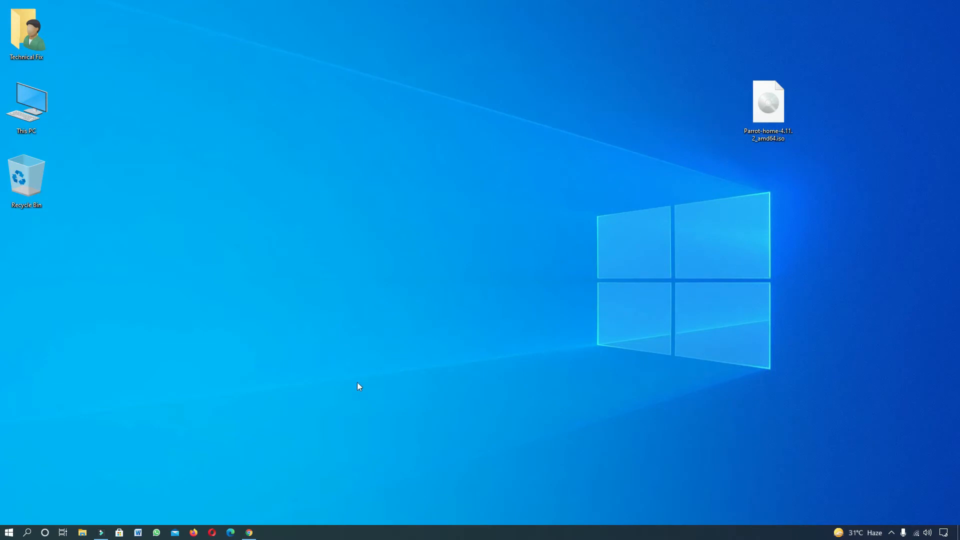
Step: Return to Chrome, search the web for virtualbox and open the official Oracle VM VirtualBox website
left_click(248, 533)
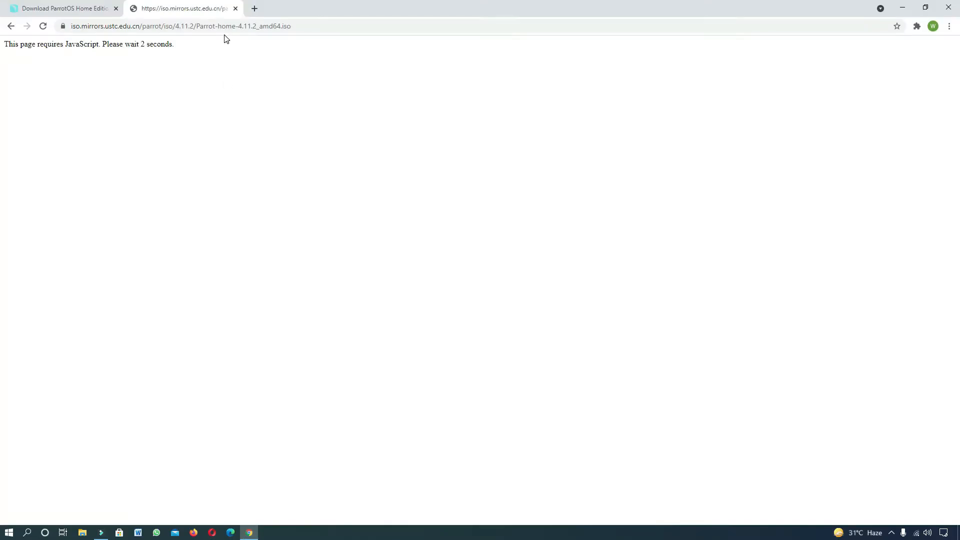
left_click(253, 9)
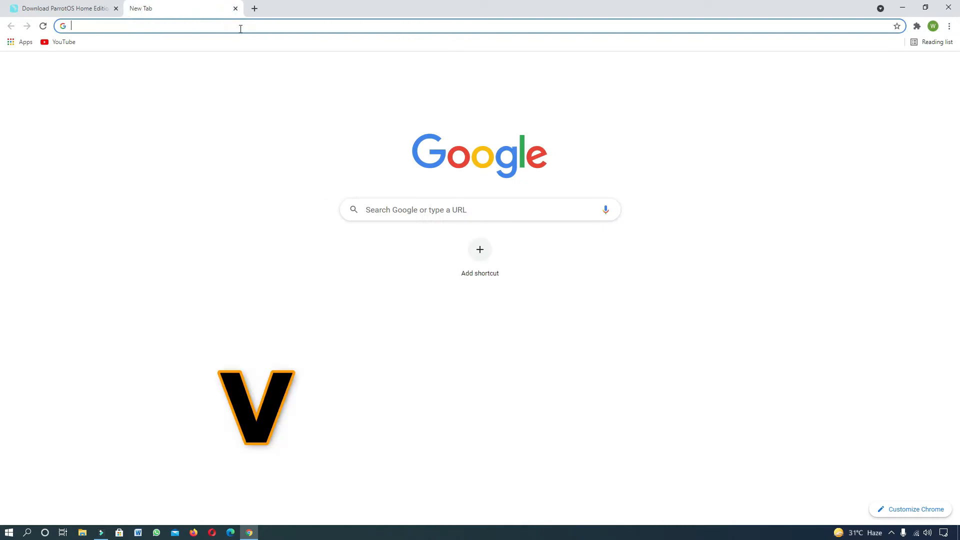
left_click(241, 28)
type("virtua")
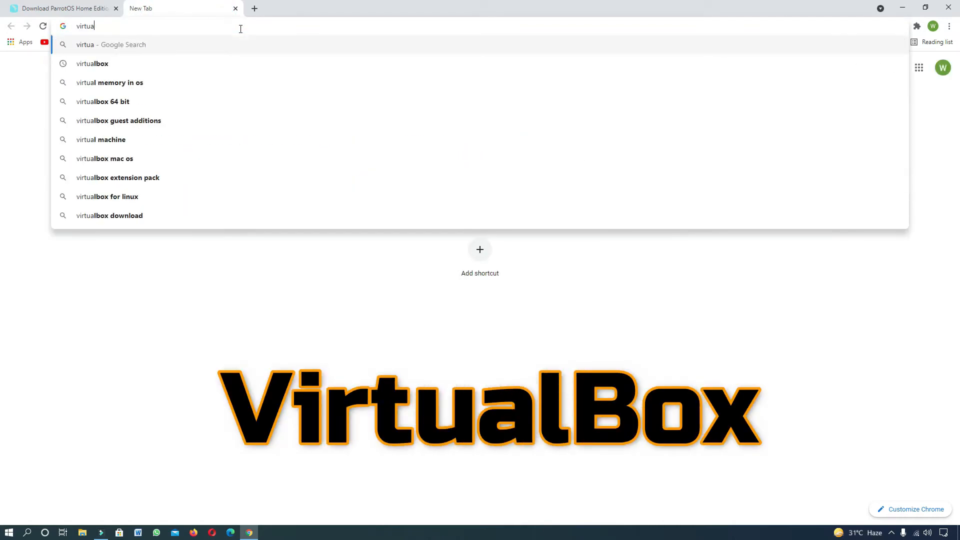
type("lbox")
key("Return")
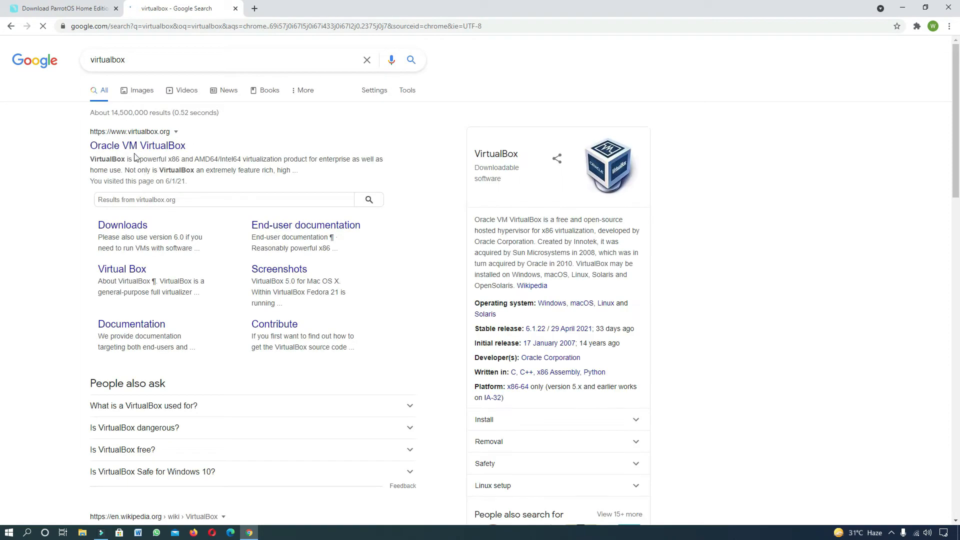
left_click(120, 147)
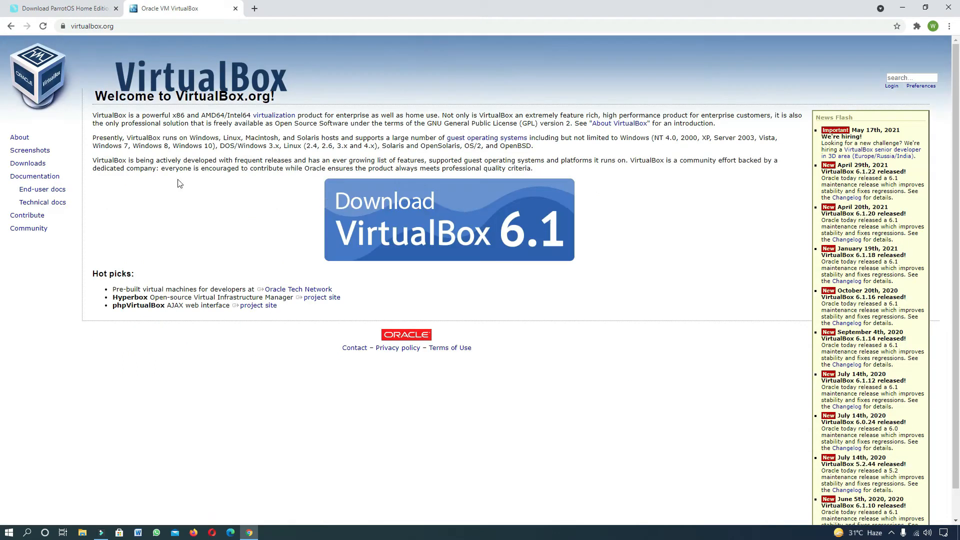
Step: Download the VirtualBox 6.1.22 package for Windows hosts, reusing the existing file if it is complete
left_click(447, 223)
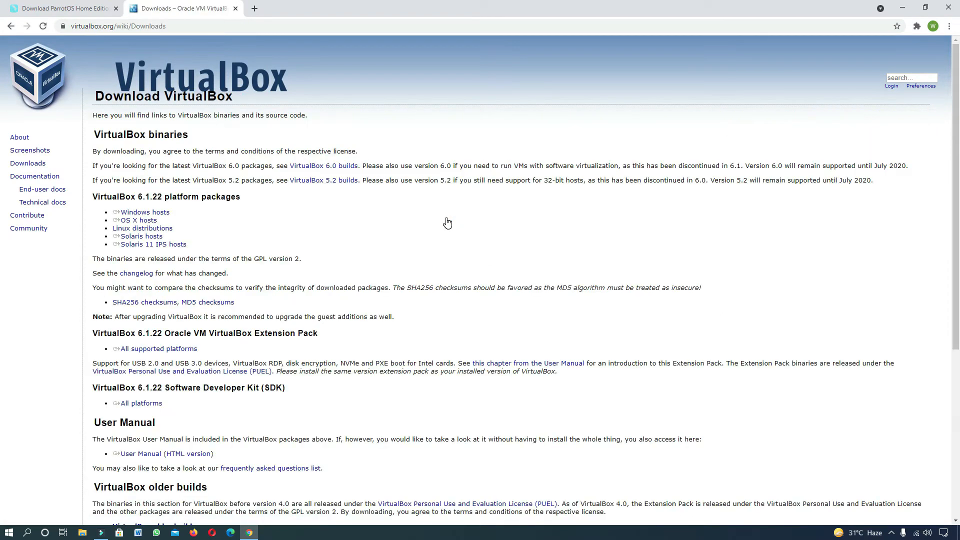
left_click(159, 215)
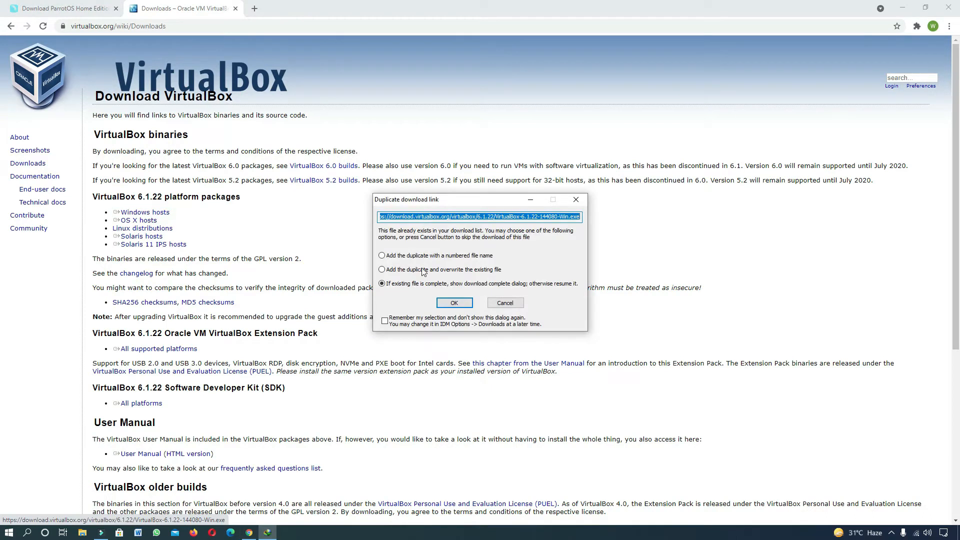
left_click(454, 303)
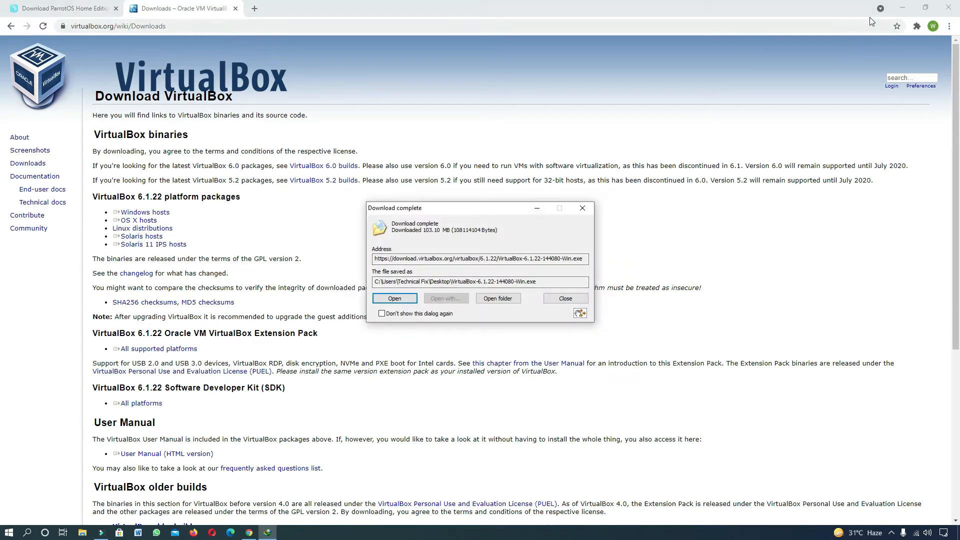
Step: Run the downloaded VirtualBox 6.1.22 installer and complete the setup with the default features and location
left_click(901, 13)
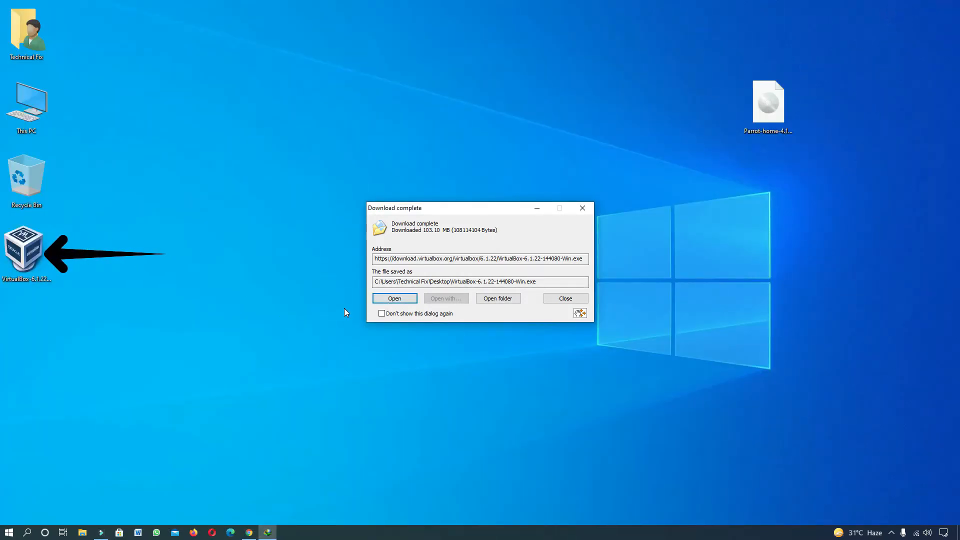
left_click(411, 301)
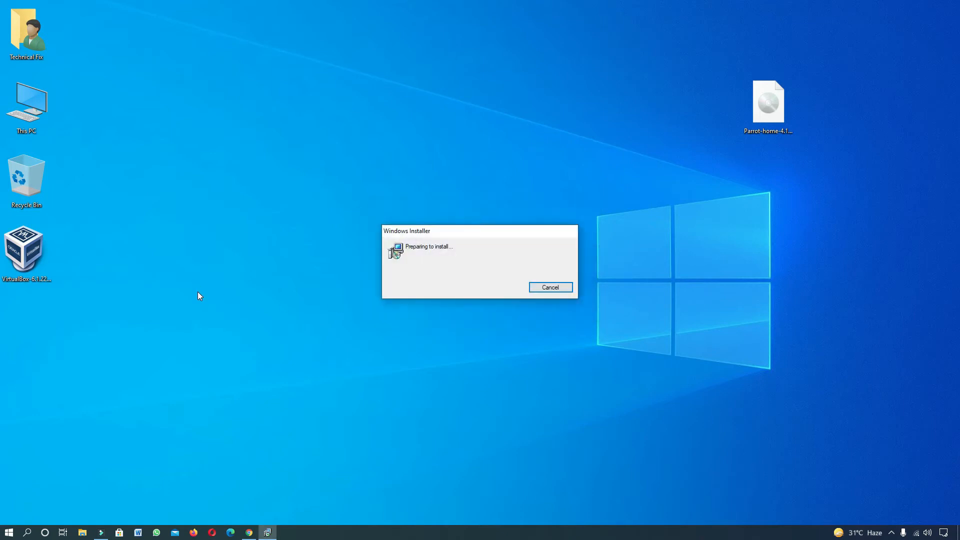
left_click(536, 349)
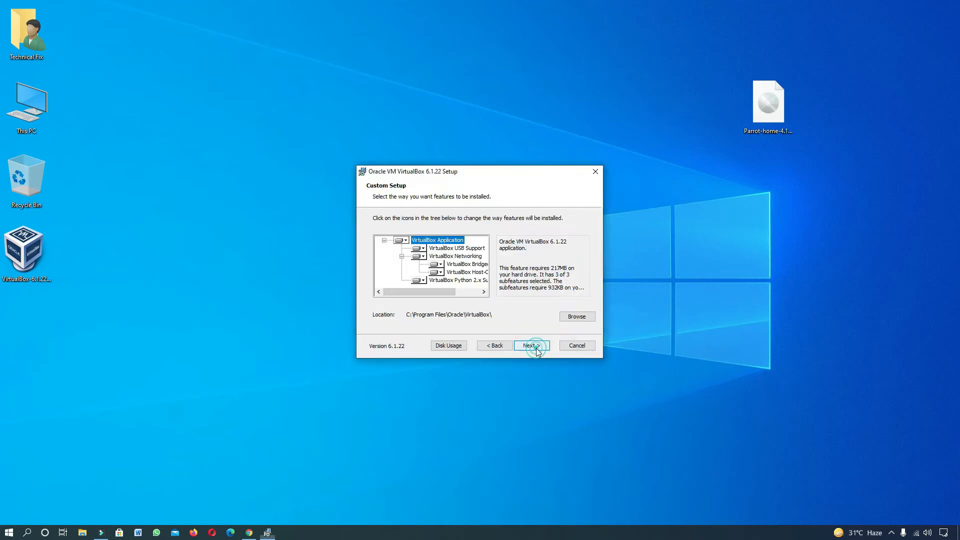
left_click(532, 345)
left_click(532, 345)
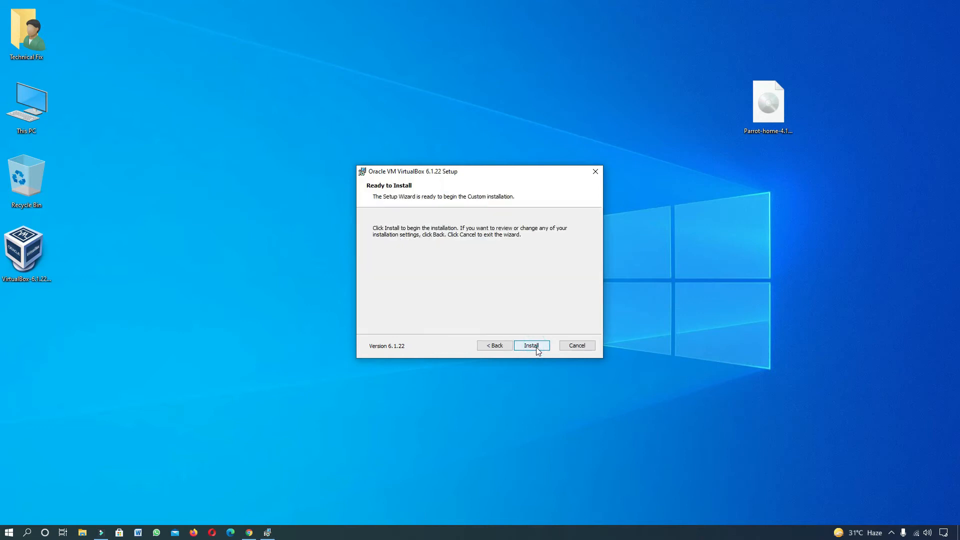
left_click(532, 345)
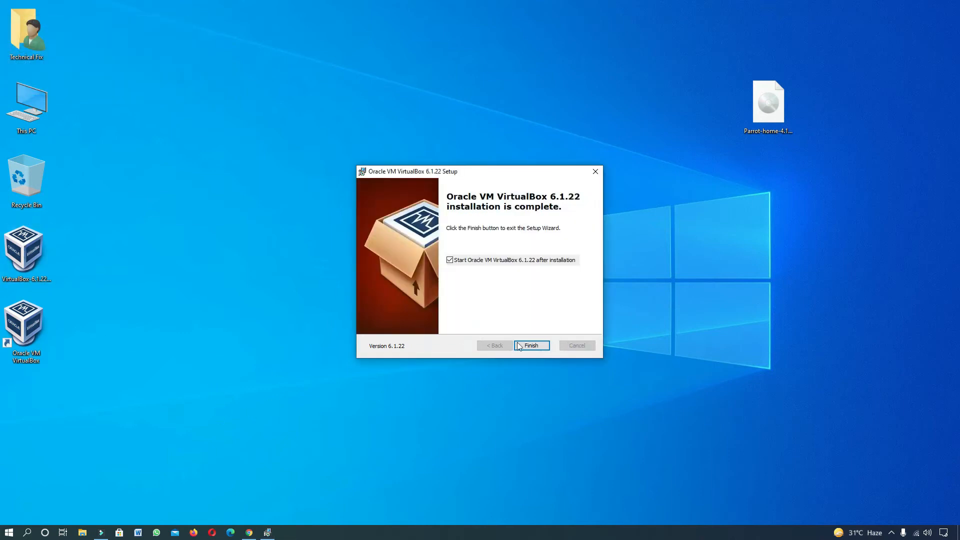
left_click(531, 346)
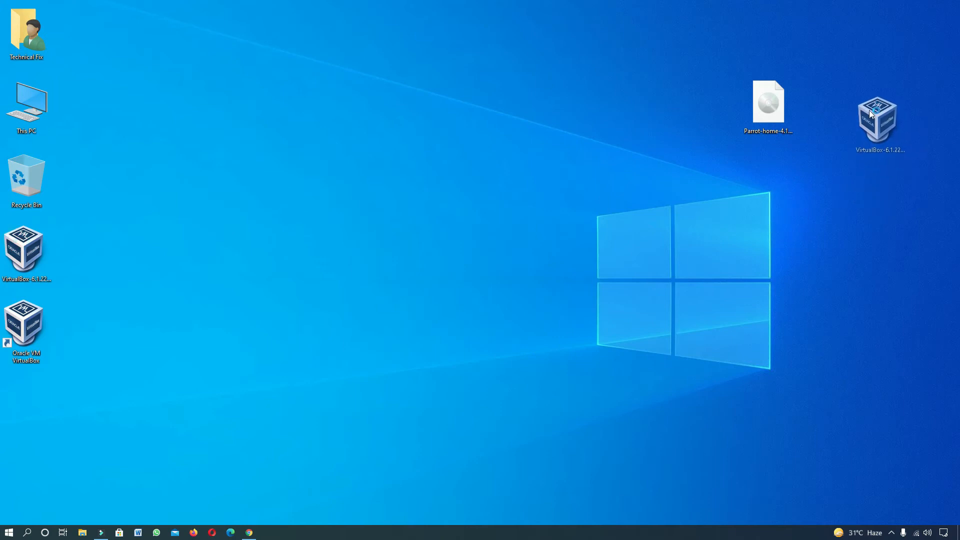
Step: Place the Oracle VM VirtualBox shortcut below the Recycle Bin on the desktop and launch VirtualBox
left_click_drag(22, 323, 24, 248)
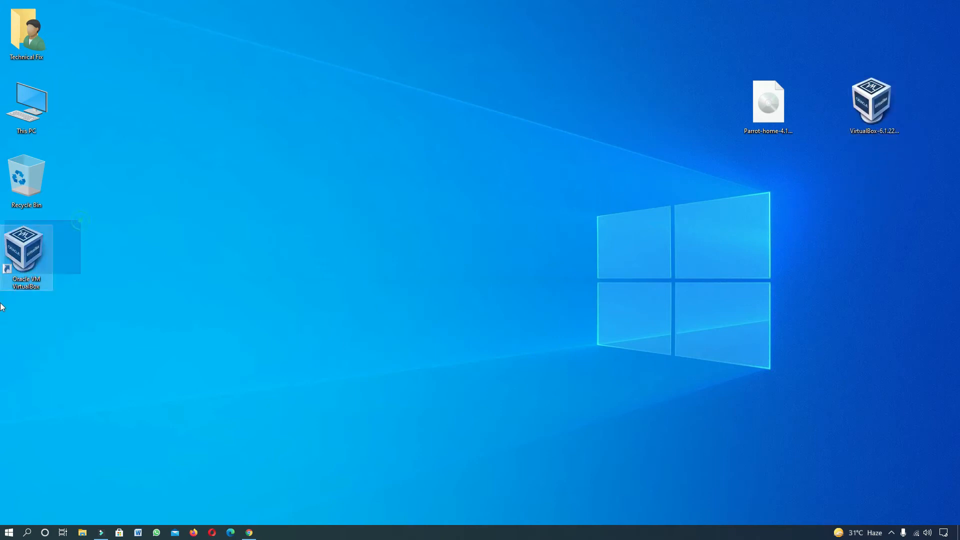
left_click(176, 285)
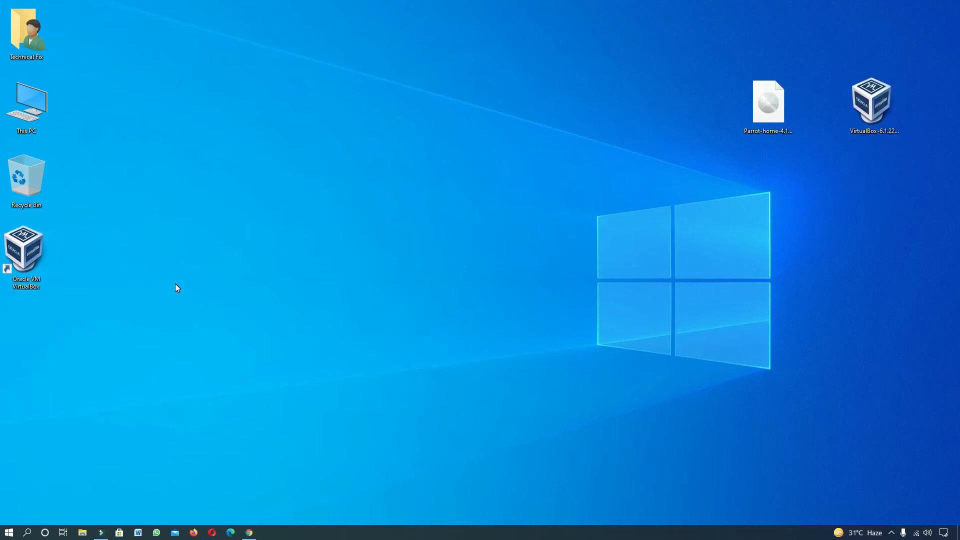
double_click(26, 257)
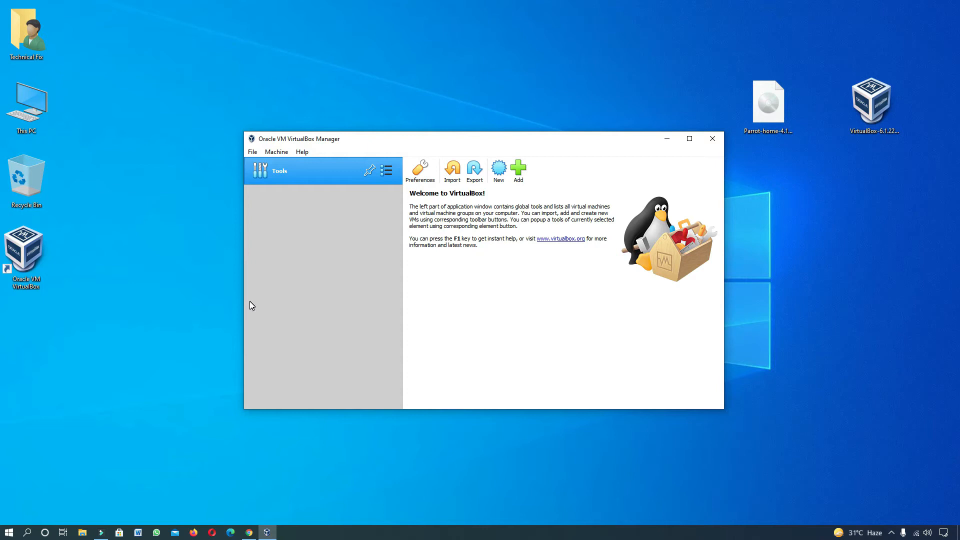
Step: Create a new virtual machine named Parrot OS with type Linux and version Debian (64-bit), keeping the default machine folder
left_click(499, 173)
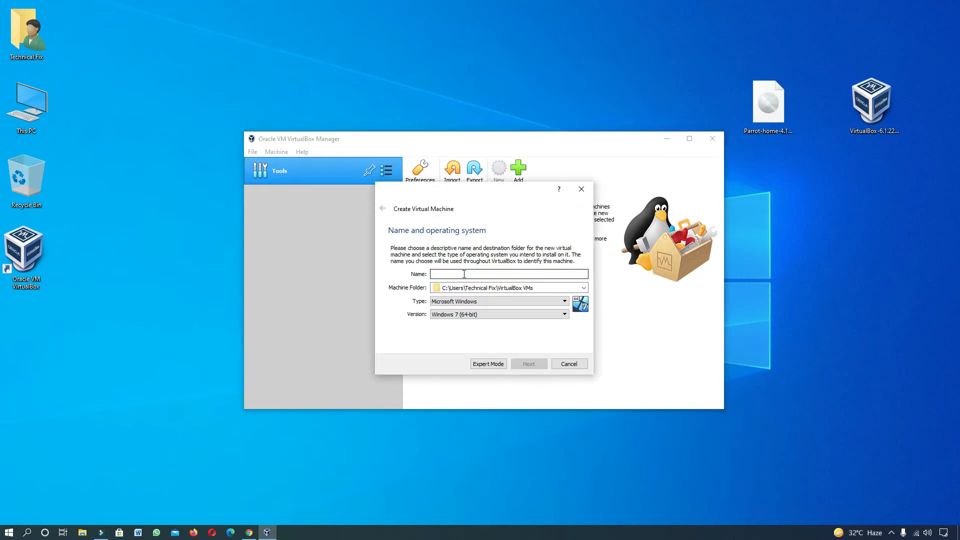
type("Parrot OS")
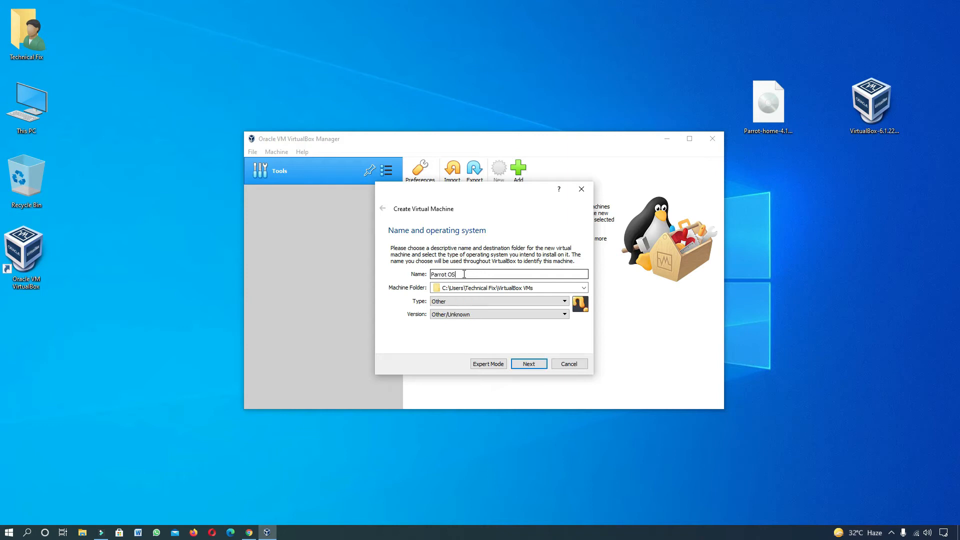
left_click(583, 288)
left_click(584, 289)
left_click(564, 301)
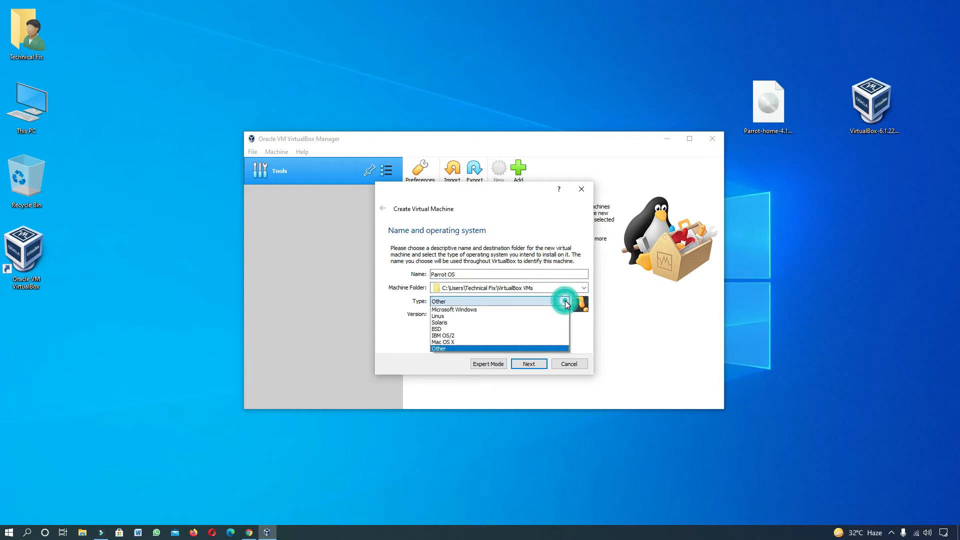
left_click(469, 317)
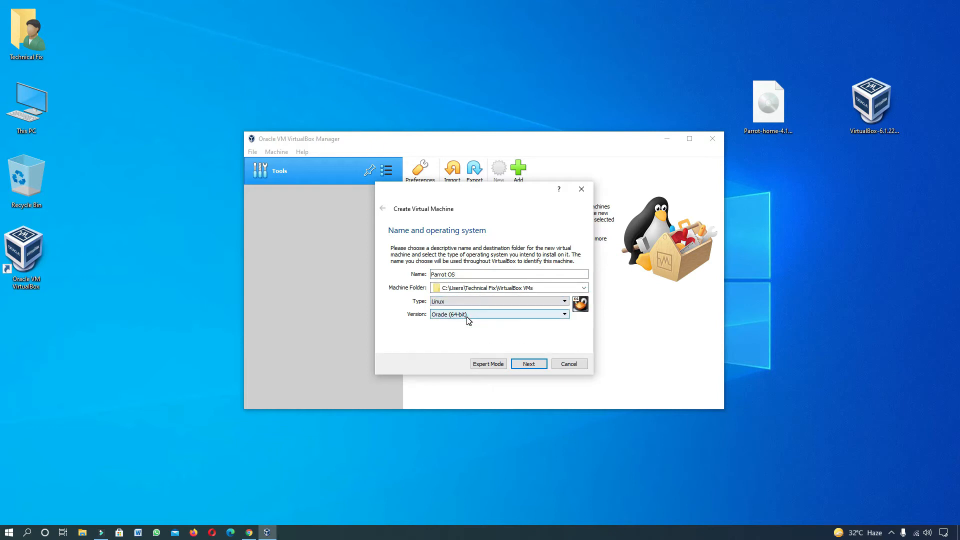
left_click(468, 320)
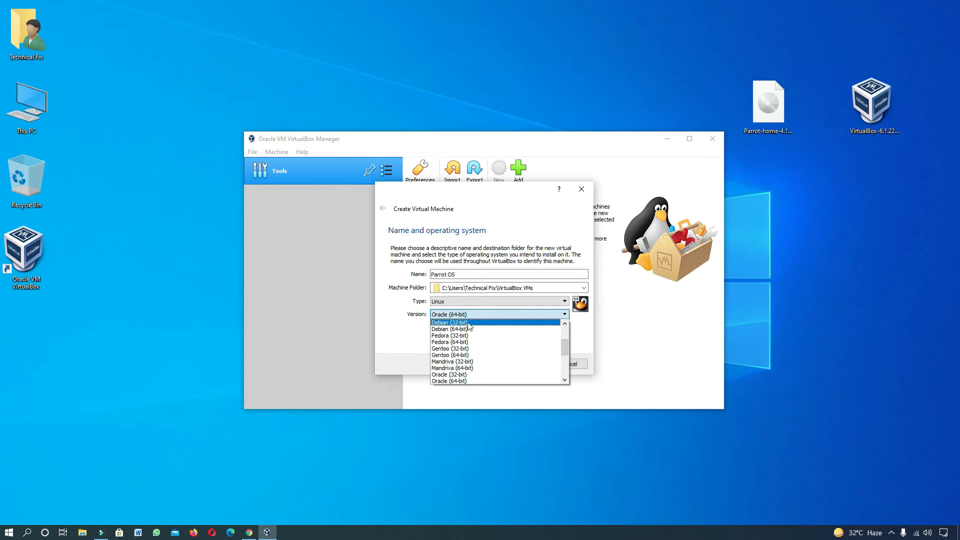
left_click(465, 329)
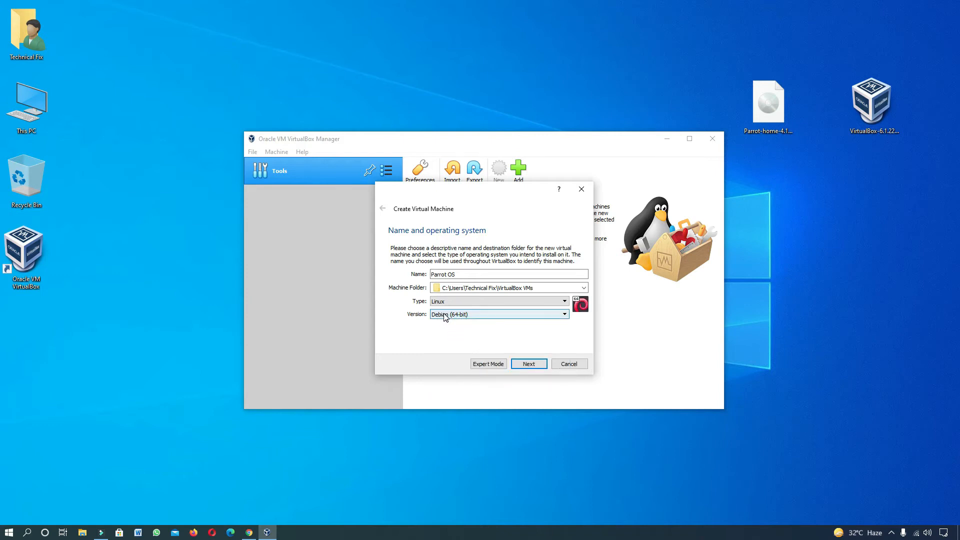
left_click(534, 366)
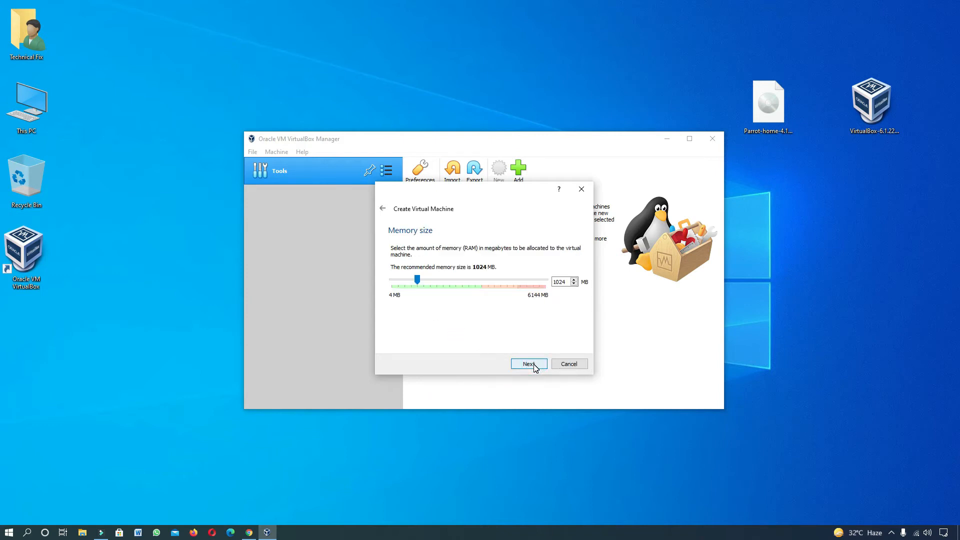
Step: Allocate 5008 MB of memory to the new virtual machine and continue to the hard disk options
left_click(482, 284)
left_click(482, 284)
left_click(483, 284)
left_click(482, 284)
left_click_drag(482, 281, 508, 284)
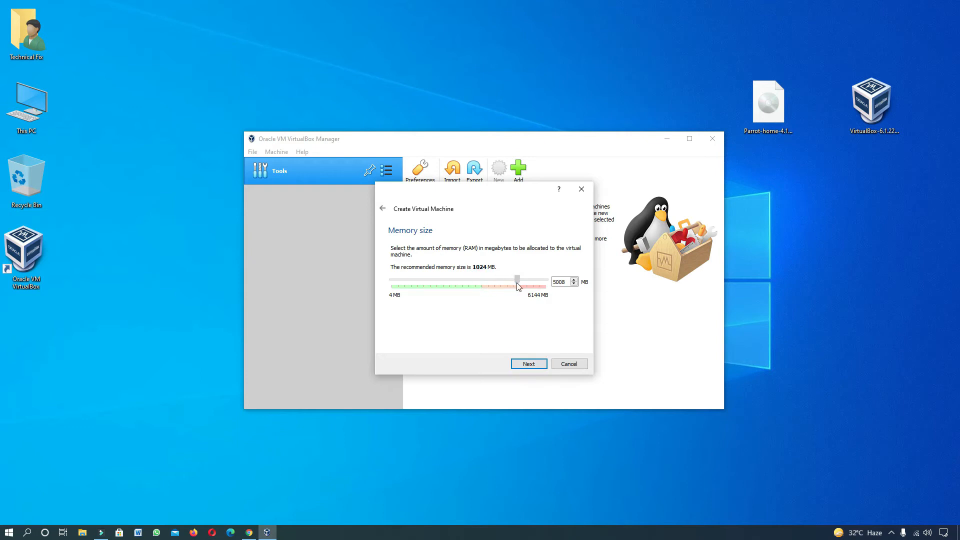
left_click(523, 370)
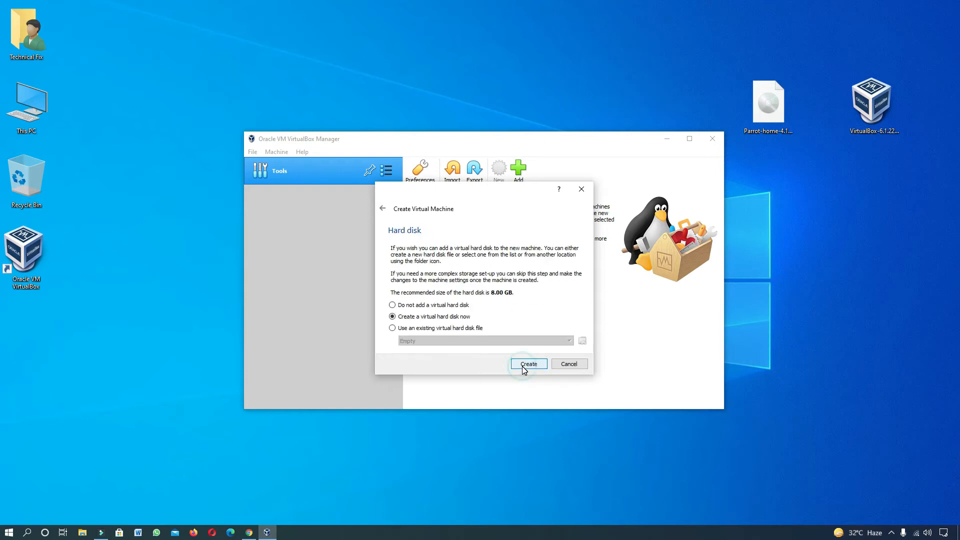
Step: Create a dynamically allocated VDI virtual hard disk of 34.41 GB in the default location and finish the machine
left_click(530, 363)
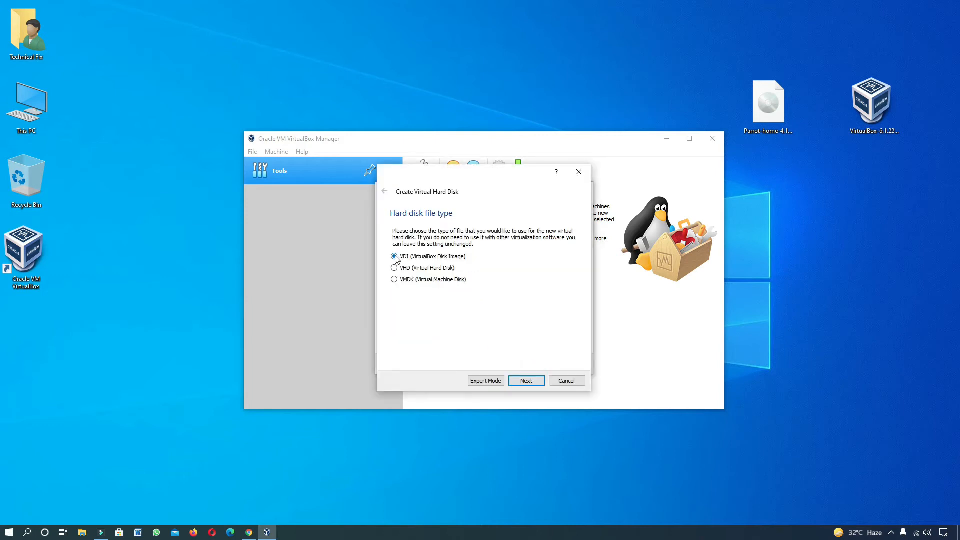
left_click(528, 380)
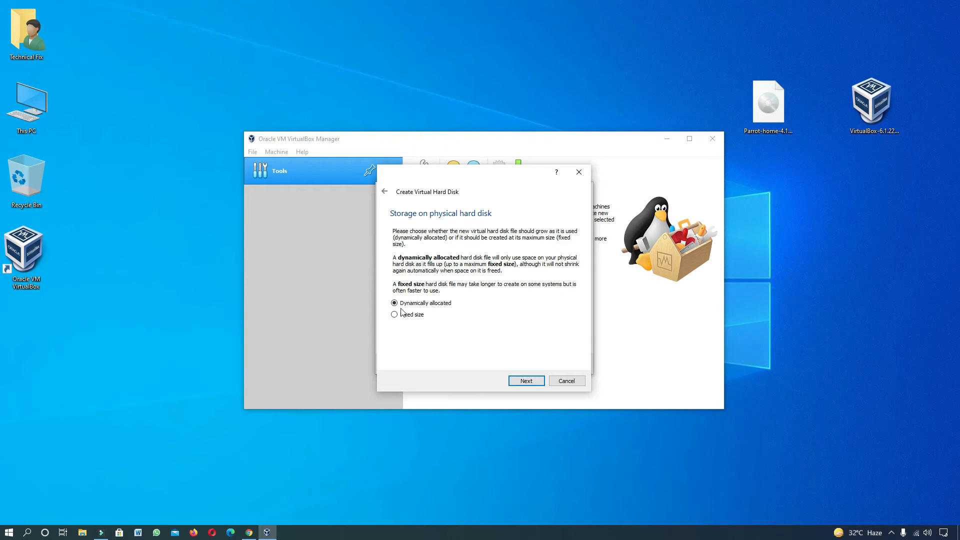
left_click(527, 381)
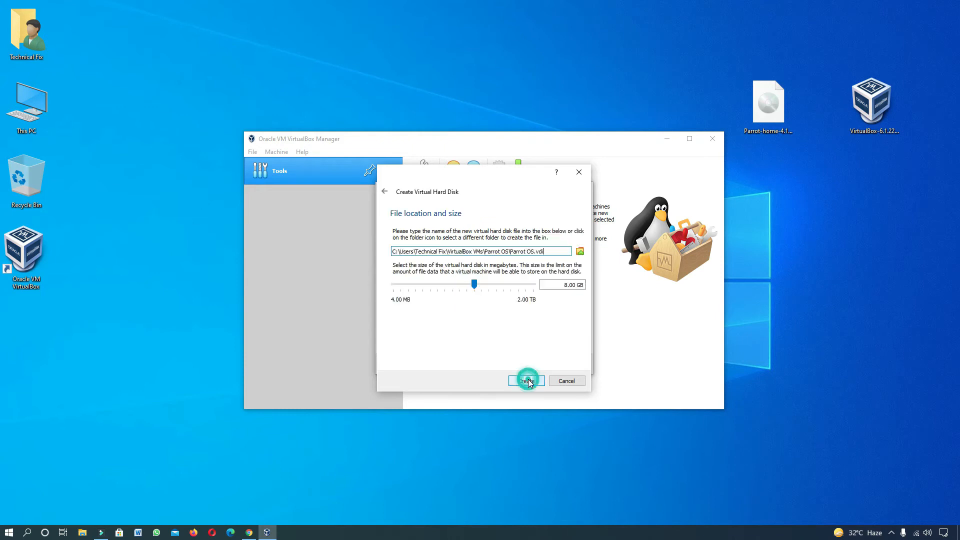
left_click_drag(475, 288, 491, 293)
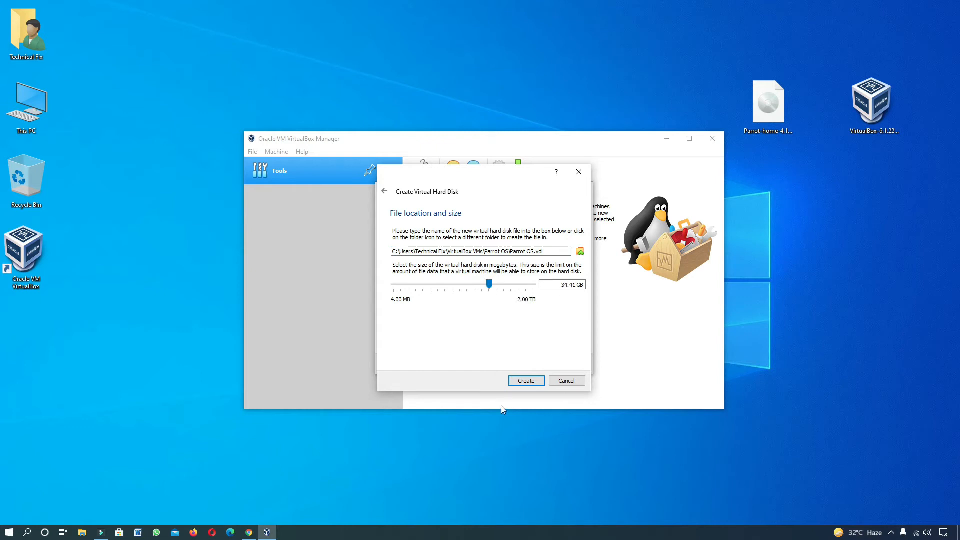
left_click(523, 379)
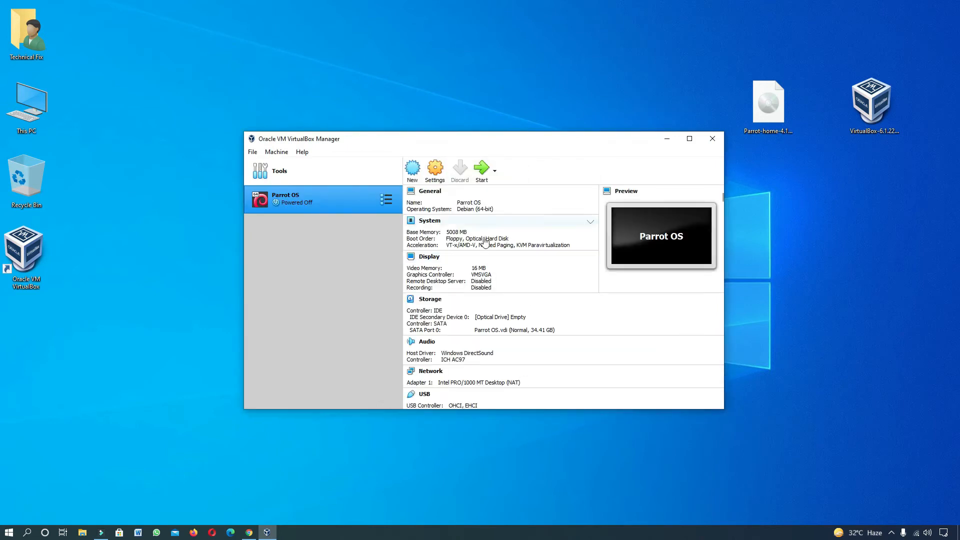
Step: In the Parrot OS machine's advanced general settings, set both Shared Clipboard and Drag'n'Drop to Bidirectional
left_click(435, 173)
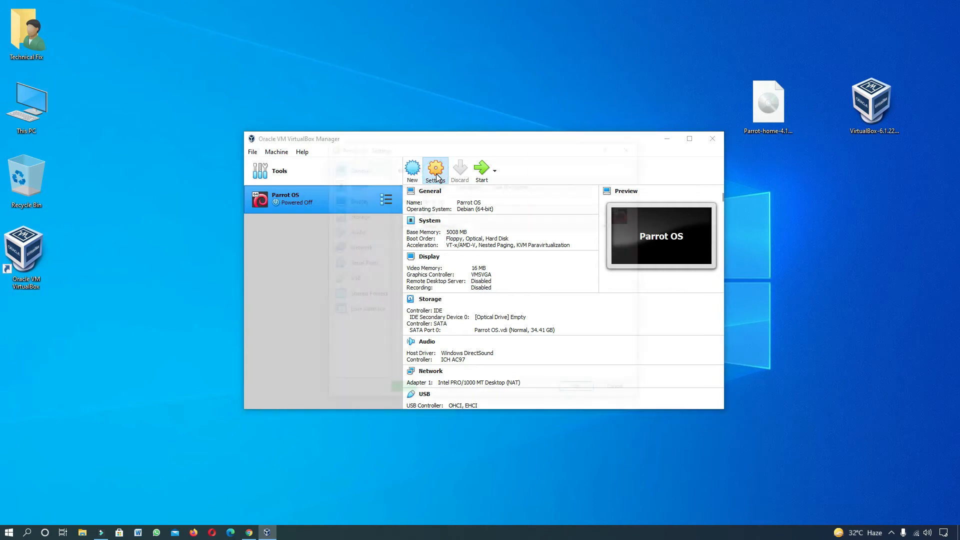
left_click(433, 184)
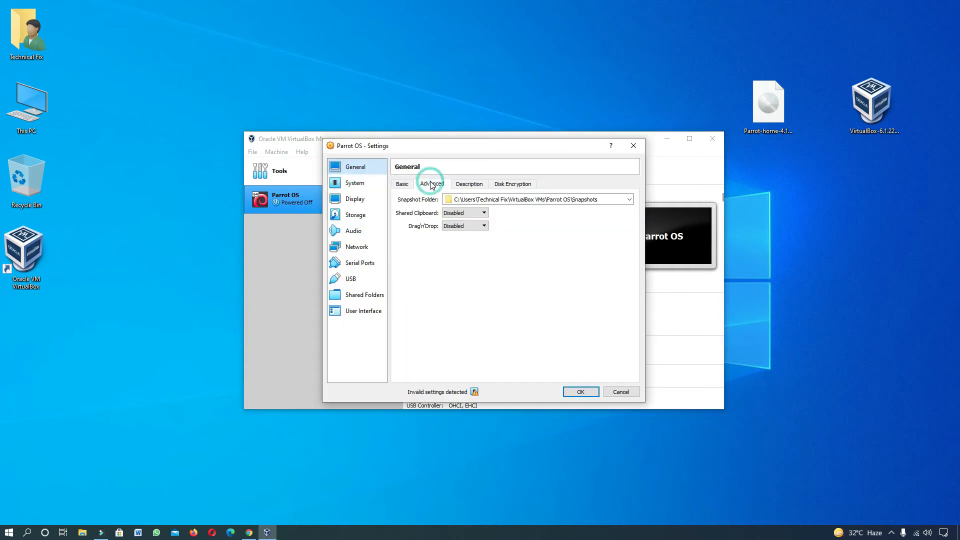
left_click(480, 215)
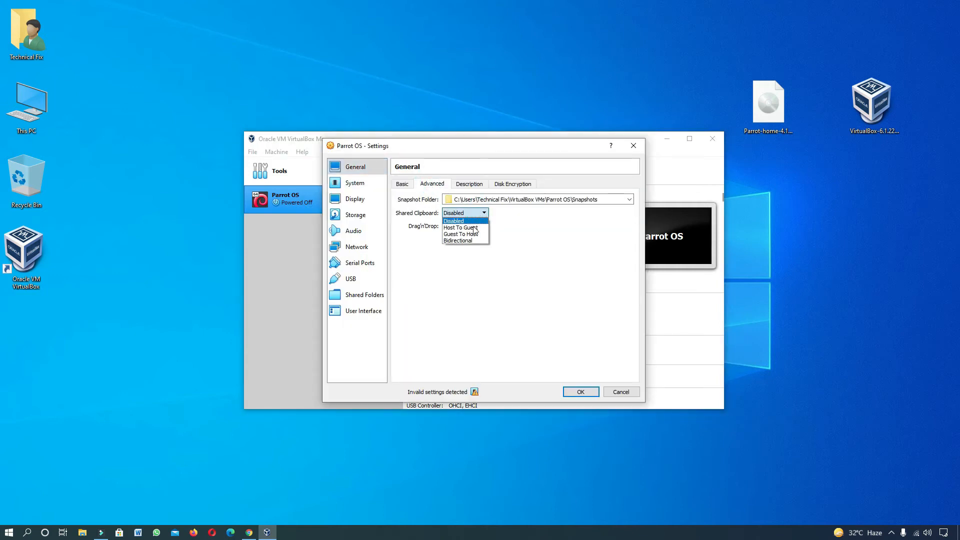
left_click(471, 241)
left_click(470, 227)
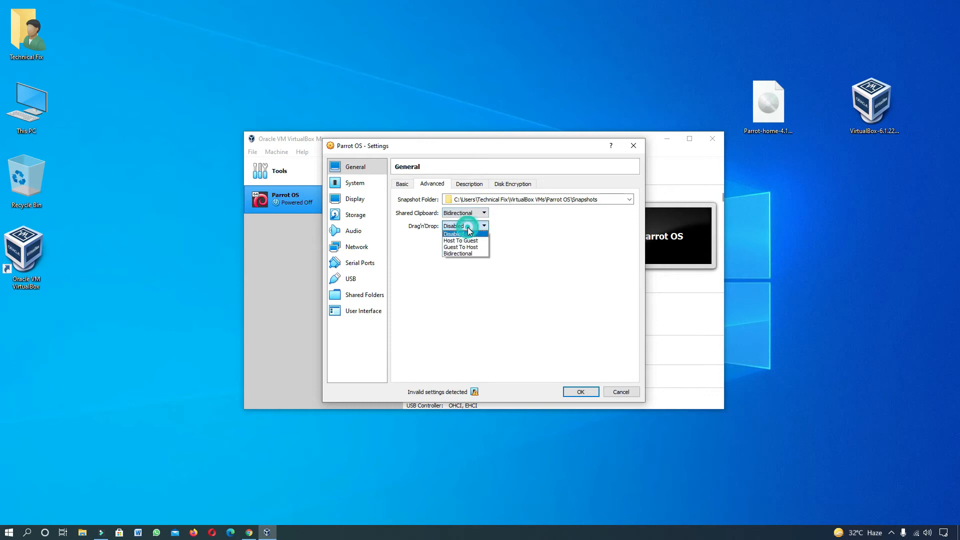
left_click(468, 254)
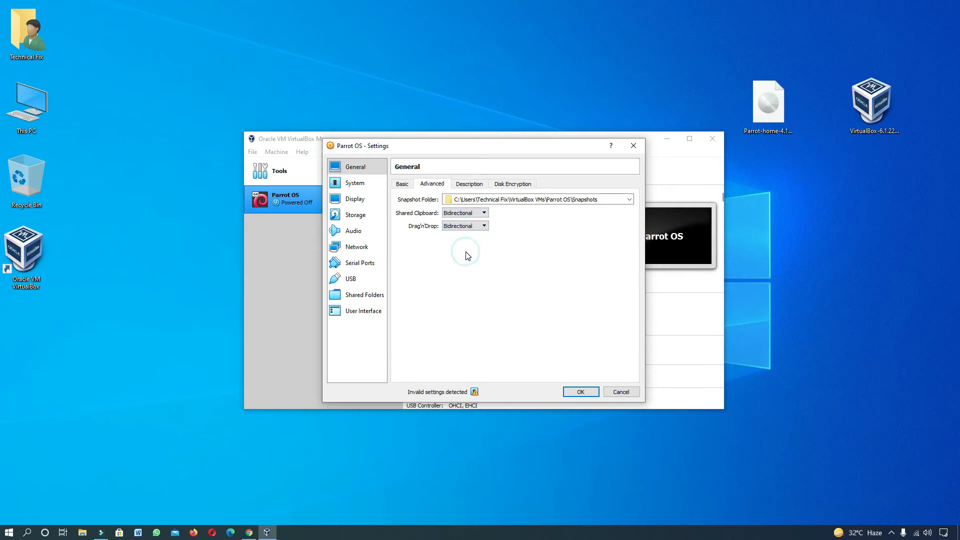
Step: Assign 4 processors to the Parrot OS machine and view its display settings
left_click(362, 187)
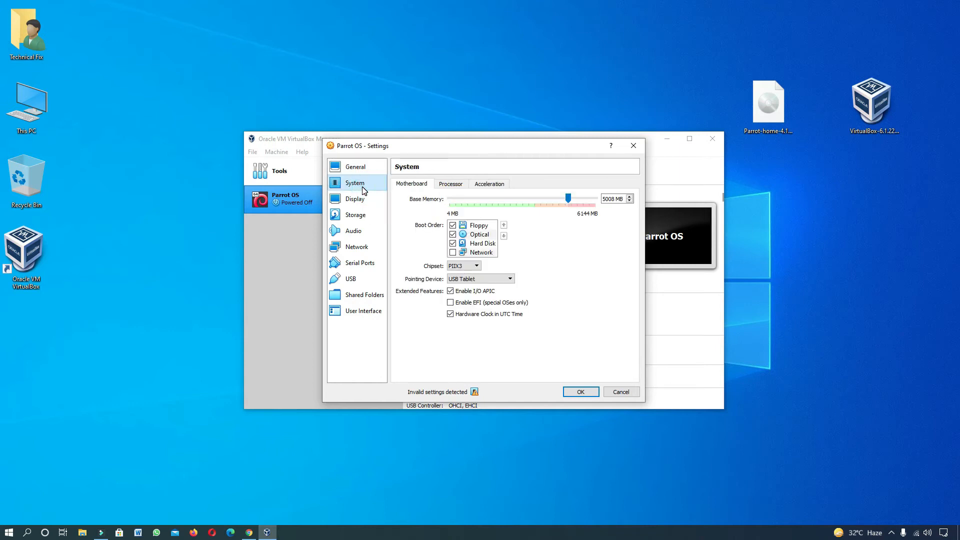
left_click(450, 184)
left_click_drag(450, 197, 511, 204)
left_click(373, 199)
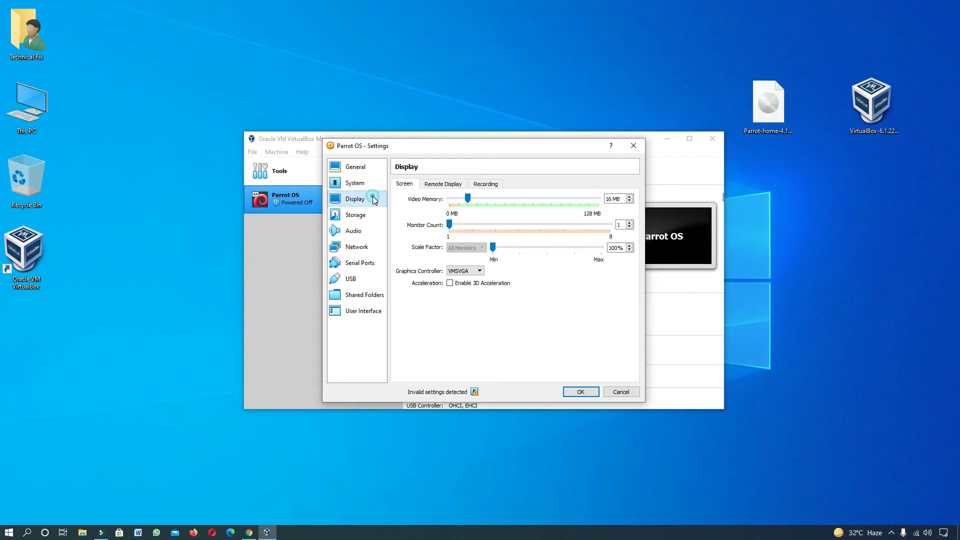
Step: Attach Parrot-home-4.11.2_amd64.iso from the Desktop to the empty IDE optical drive and save the machine settings
left_click(370, 221)
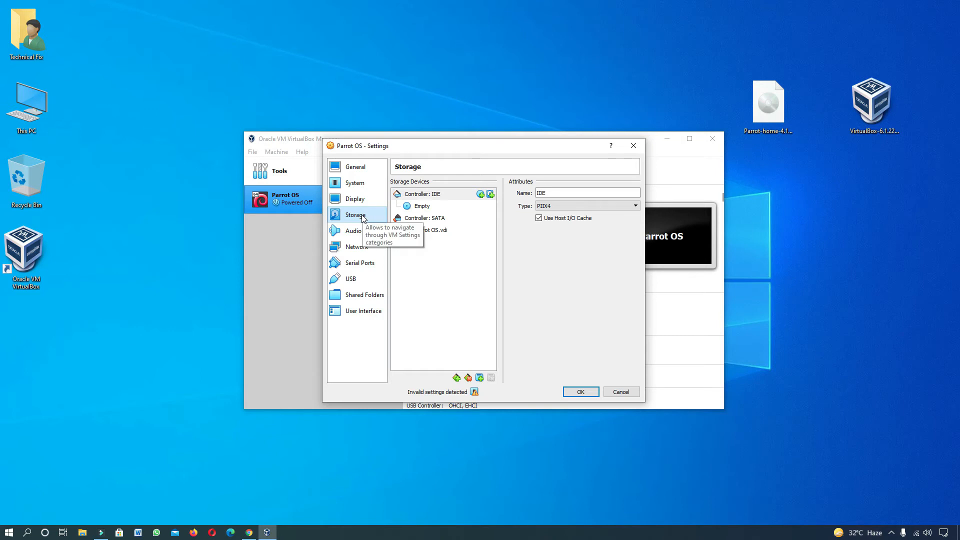
left_click(424, 207)
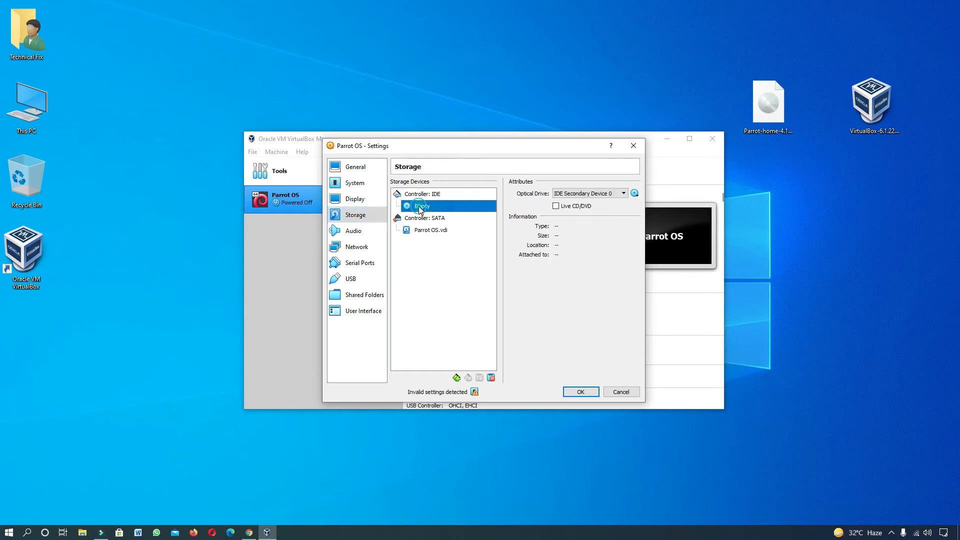
left_click(634, 193)
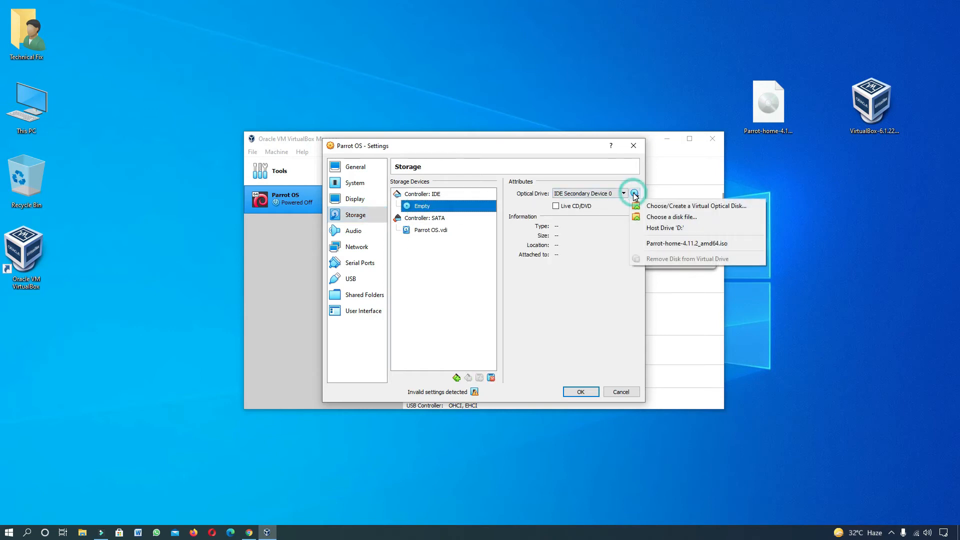
left_click(649, 219)
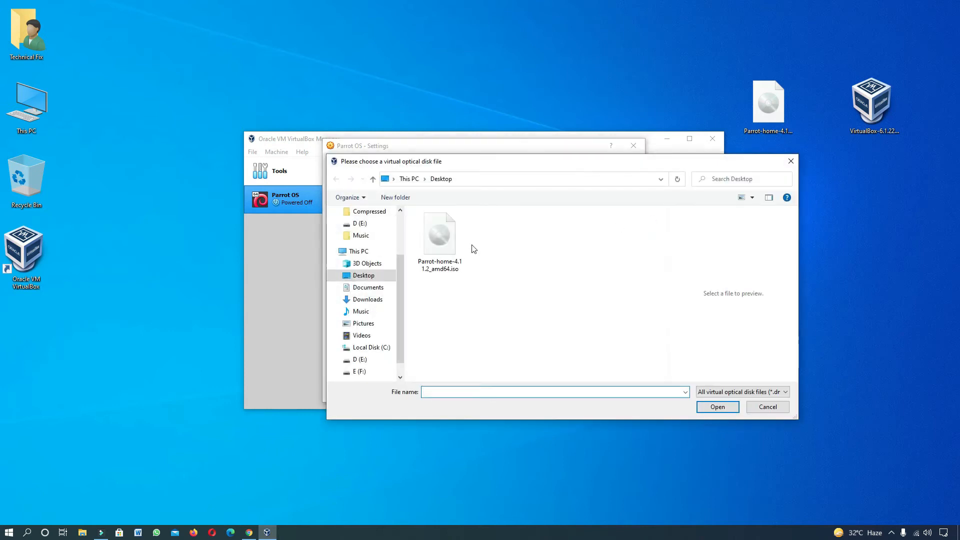
left_click(435, 252)
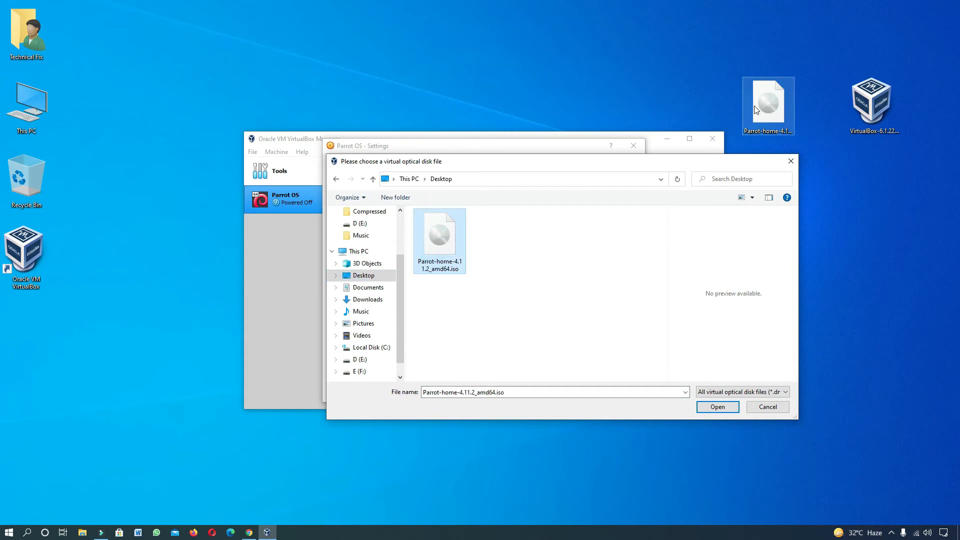
left_click(716, 407)
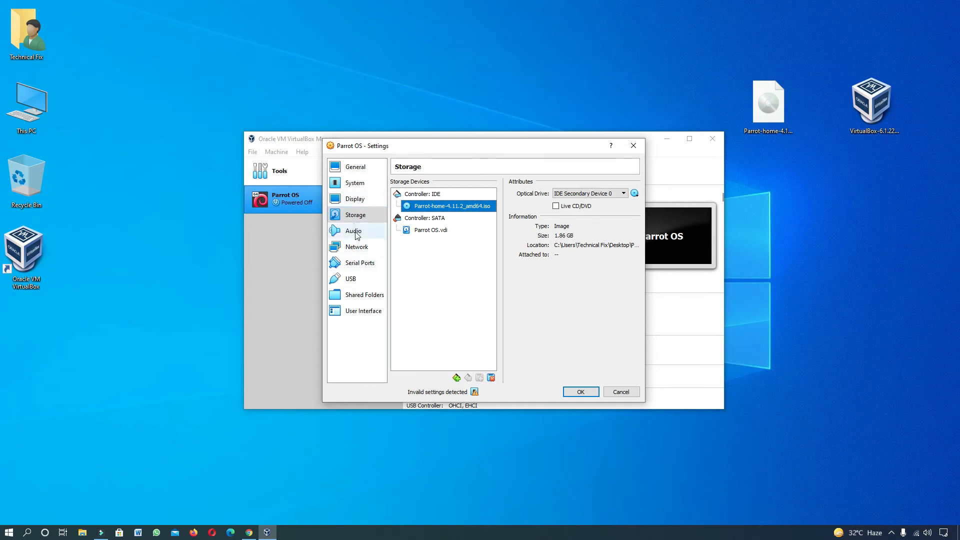
left_click(580, 392)
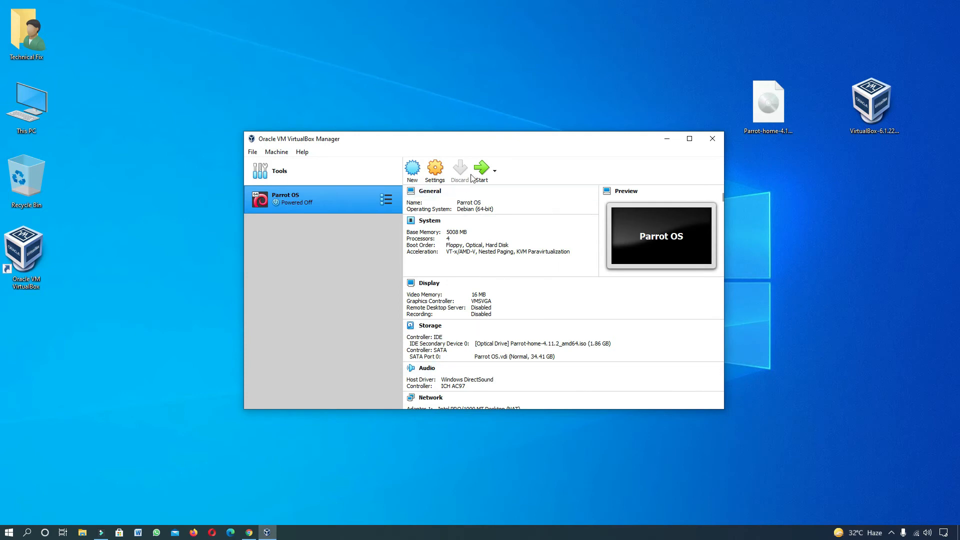
Step: Start the Parrot OS machine with Parrot-home-4.11.2_amd64.iso as the start-up disk and maximize its window
left_click(483, 174)
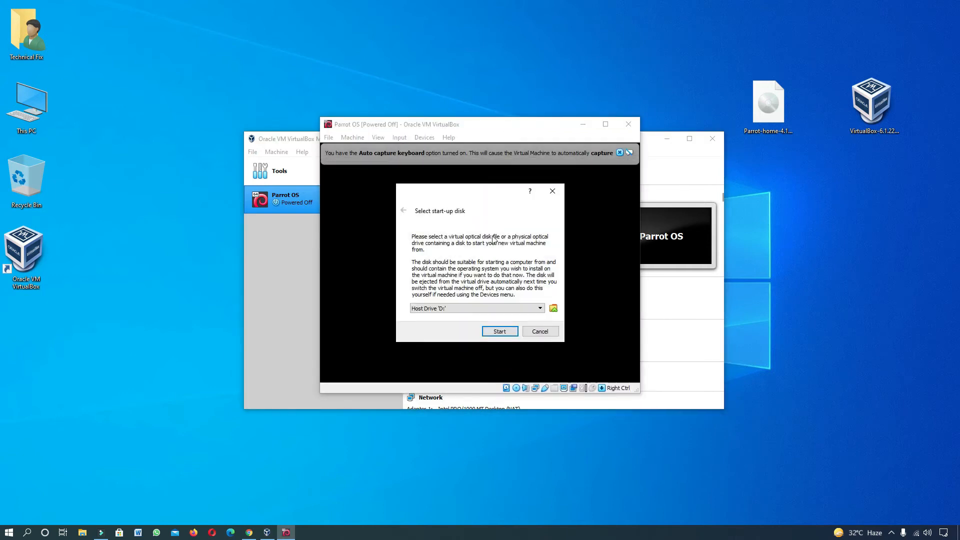
left_click(541, 308)
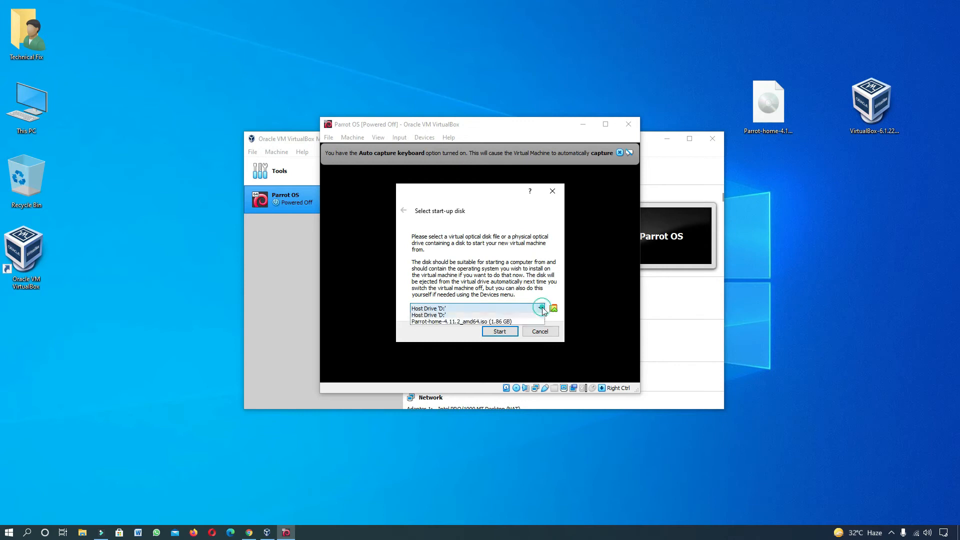
left_click(484, 324)
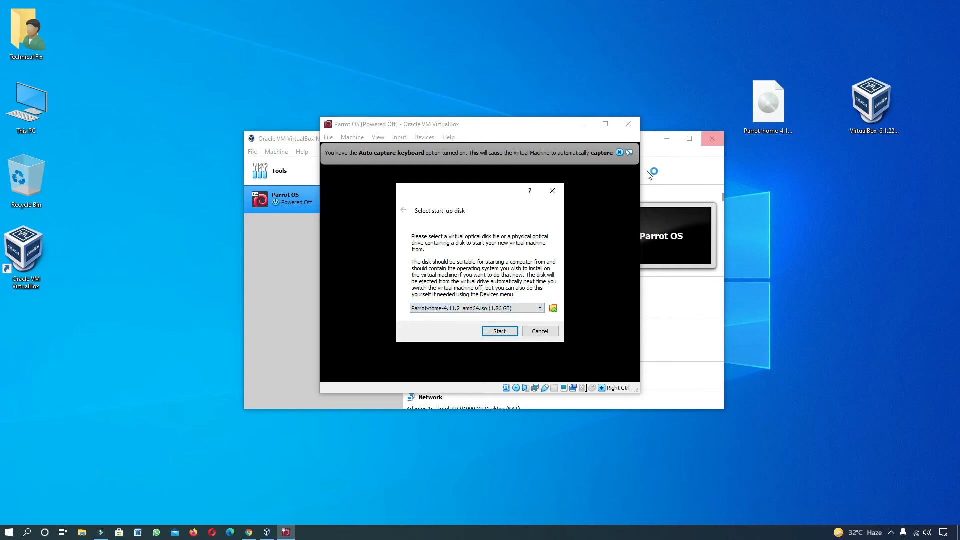
left_click(500, 331)
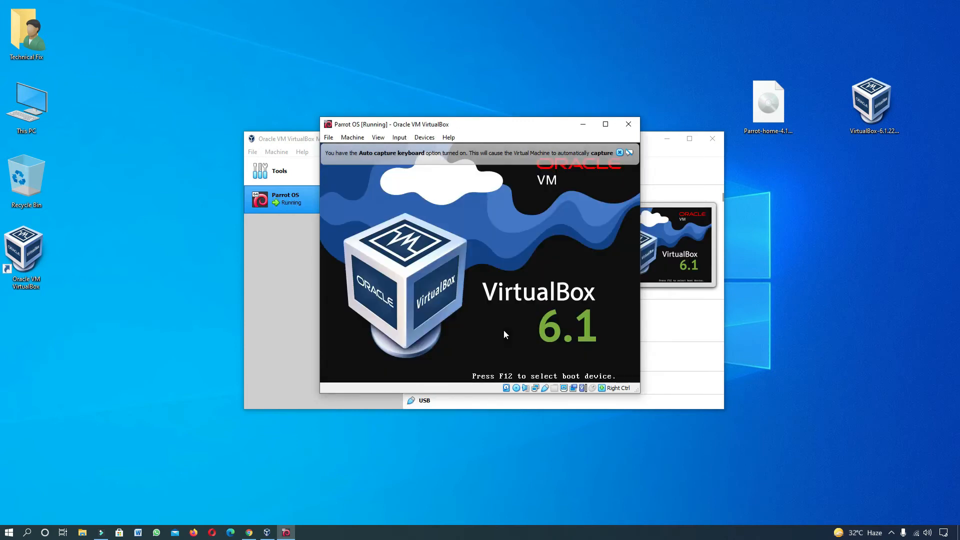
left_click(605, 124)
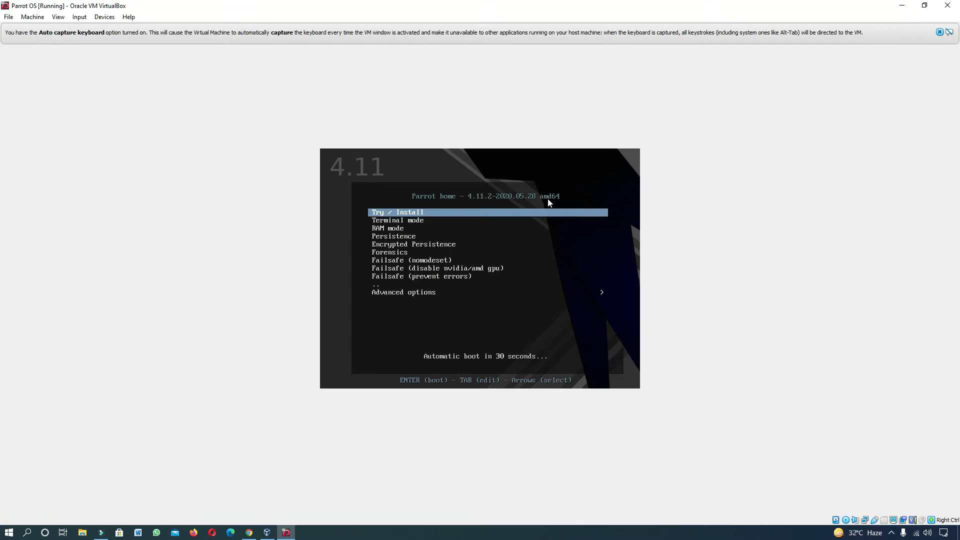
left_click(5, 6)
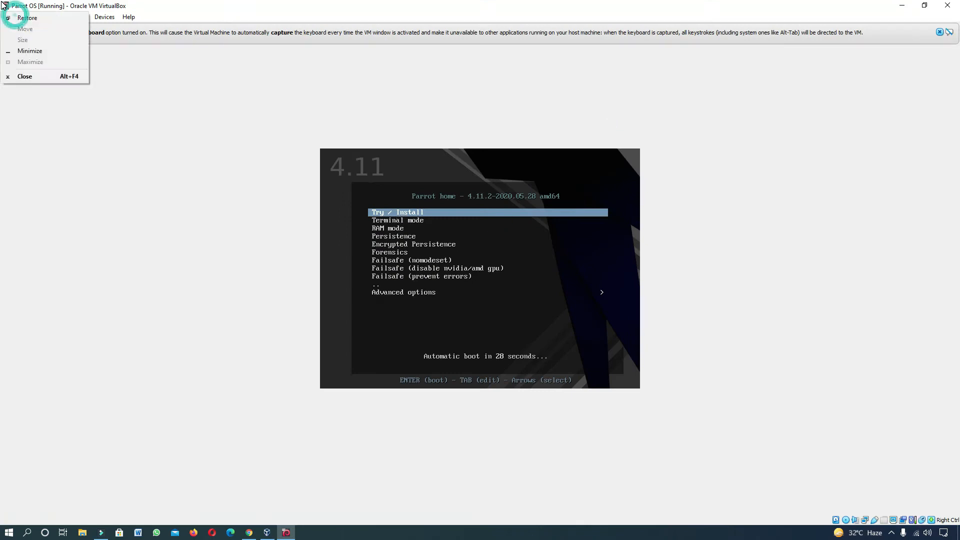
left_click(340, 199)
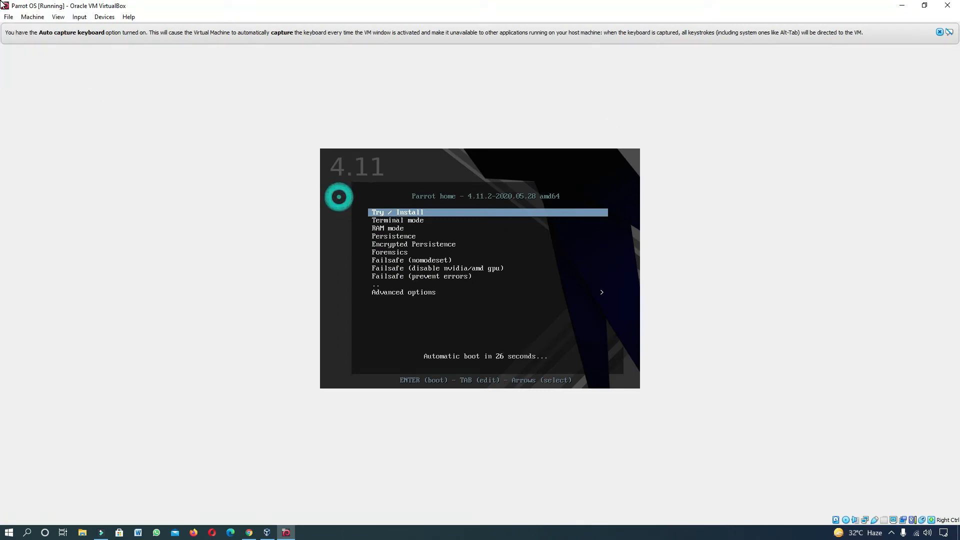
Step: Boot the Parrot OS live system with the Try / Install entry
key("Down")
key("Down")
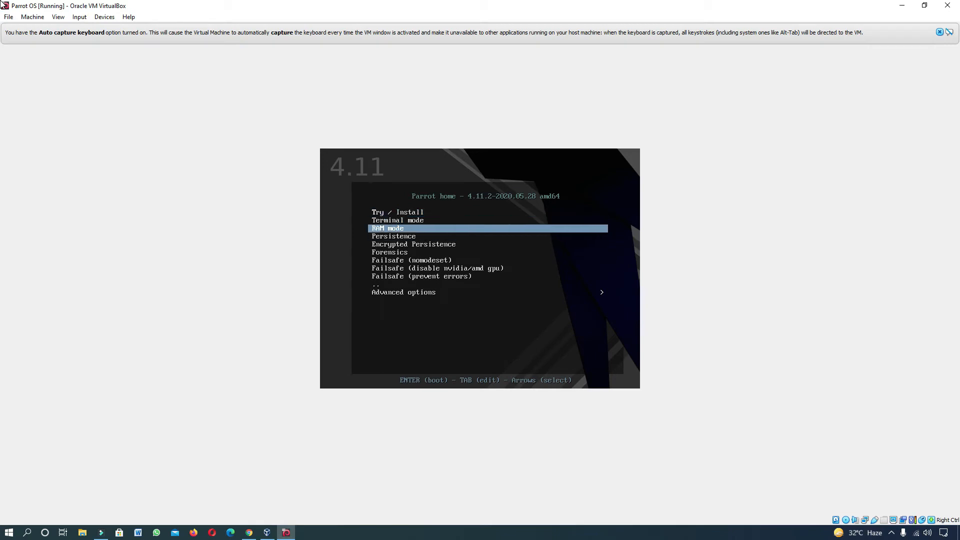
key("Up")
key("Up")
key("Return")
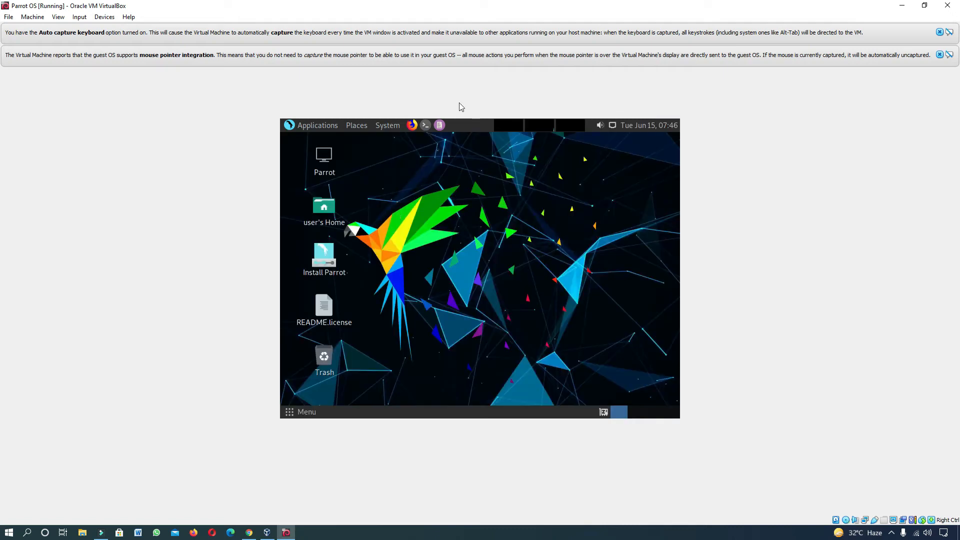
Step: Launch the Install Parrot program from the live desktop
double_click(325, 255)
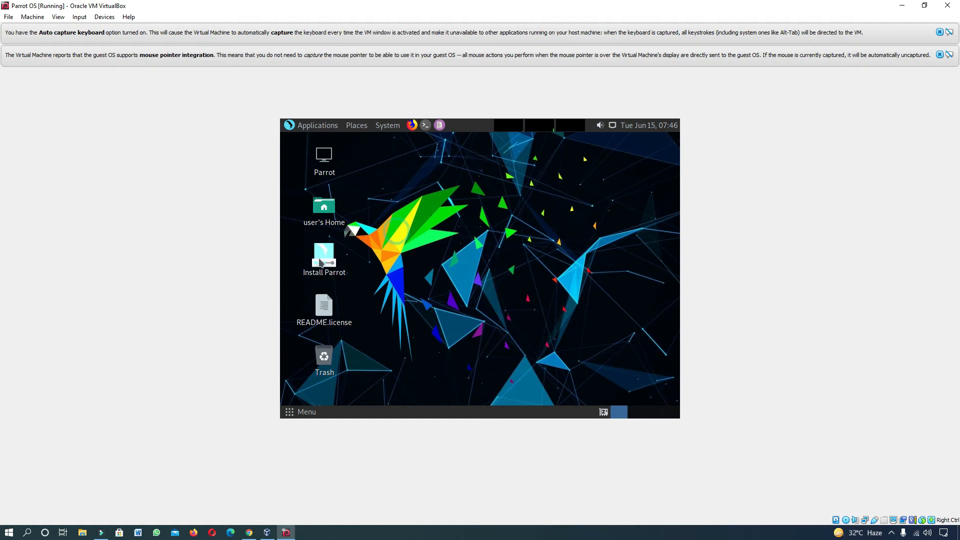
right_click(321, 257)
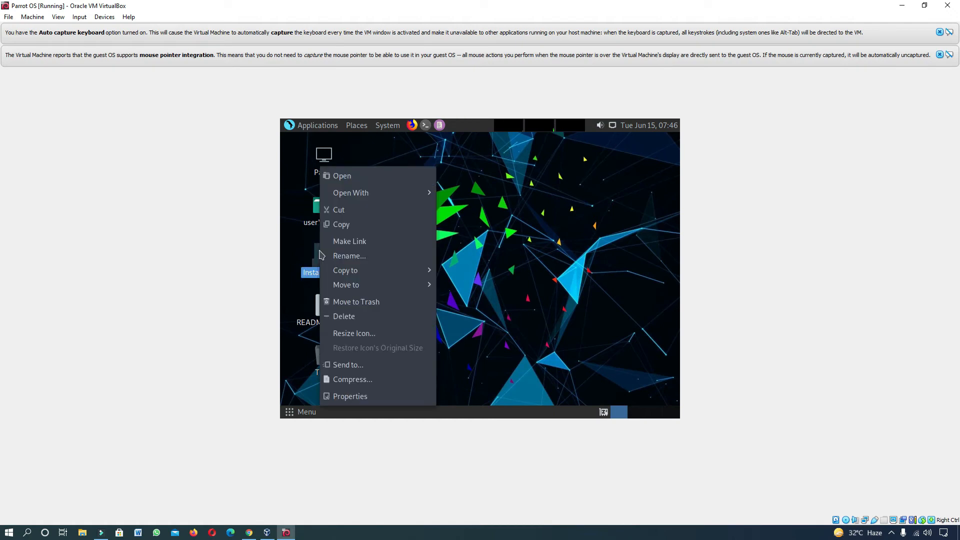
left_click(351, 180)
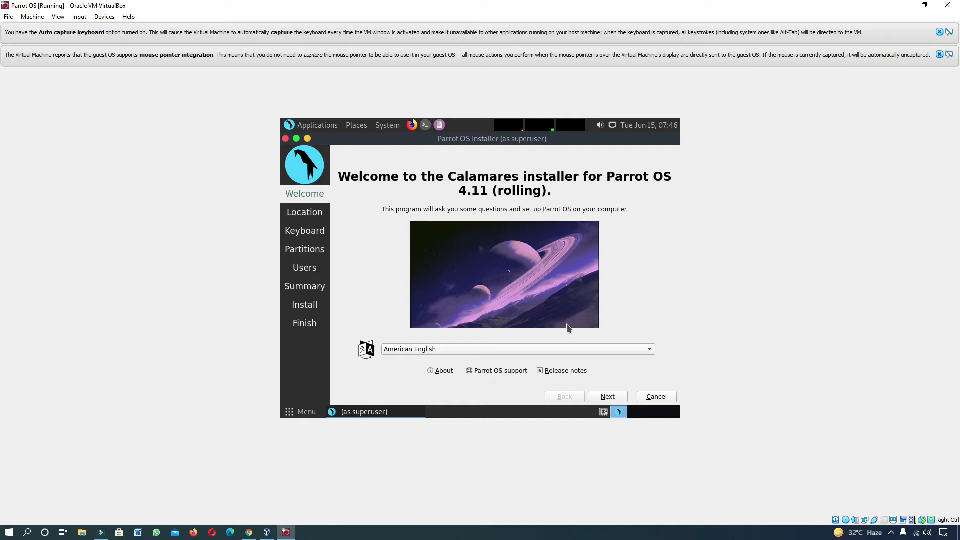
Step: Keep American English as the installer language and America / New York as the location, and proceed to the keyboard settings
left_click(586, 349)
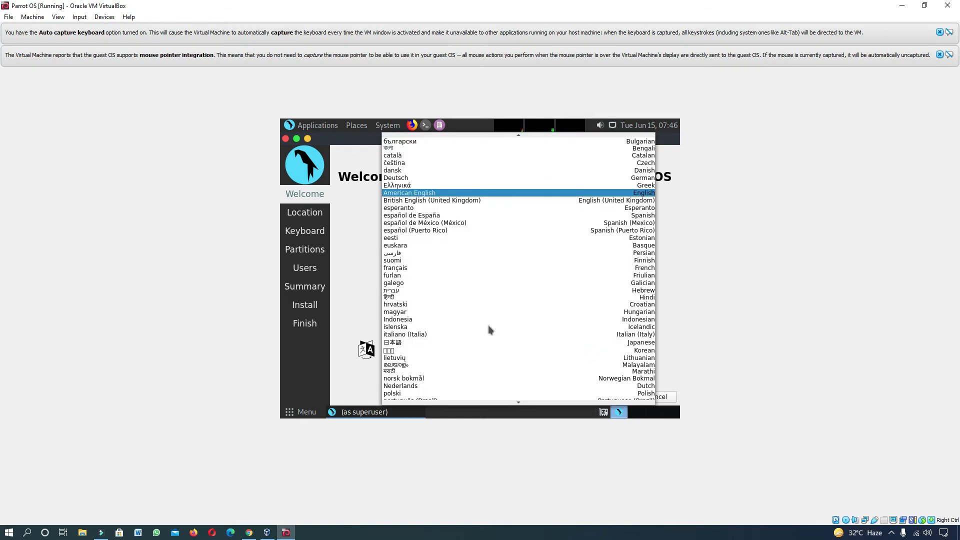
left_click(350, 224)
left_click(610, 398)
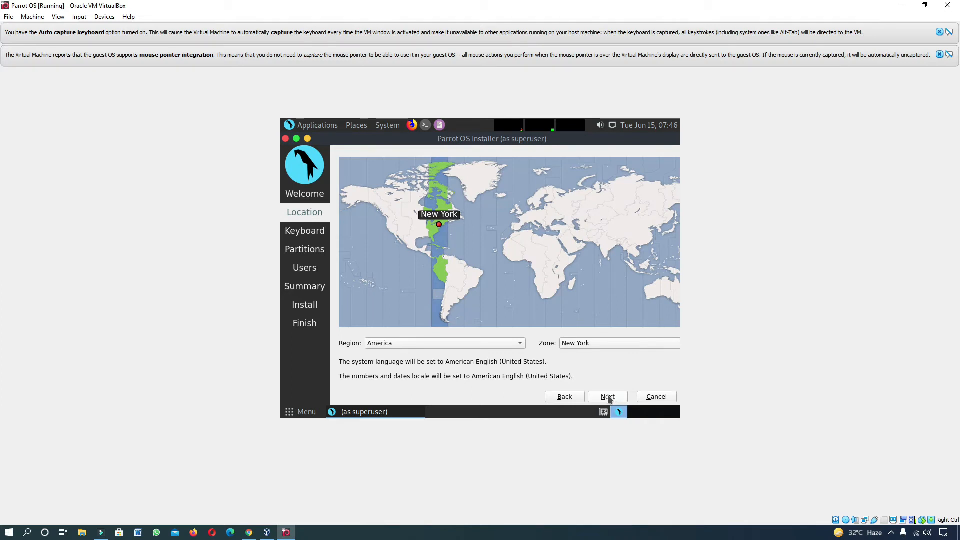
left_click(608, 344)
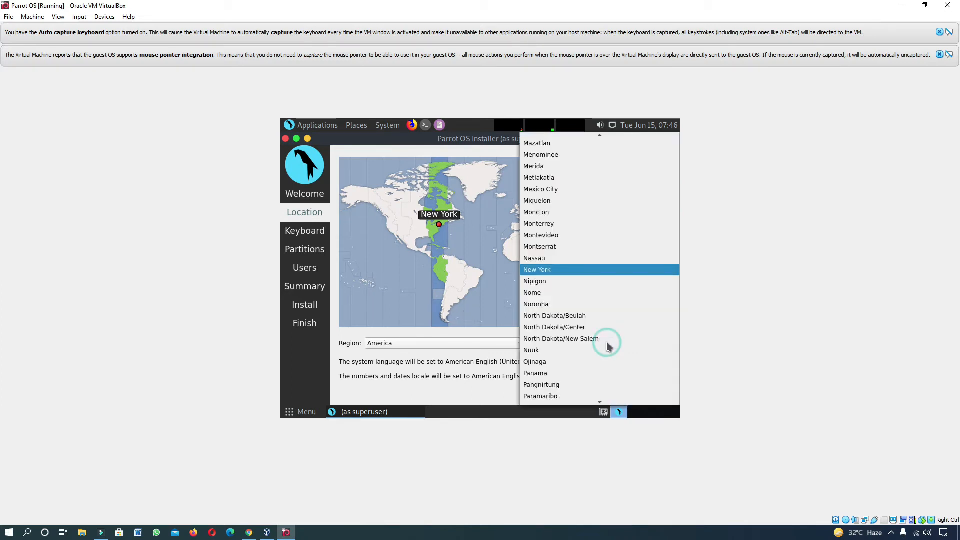
left_click(447, 352)
left_click(606, 396)
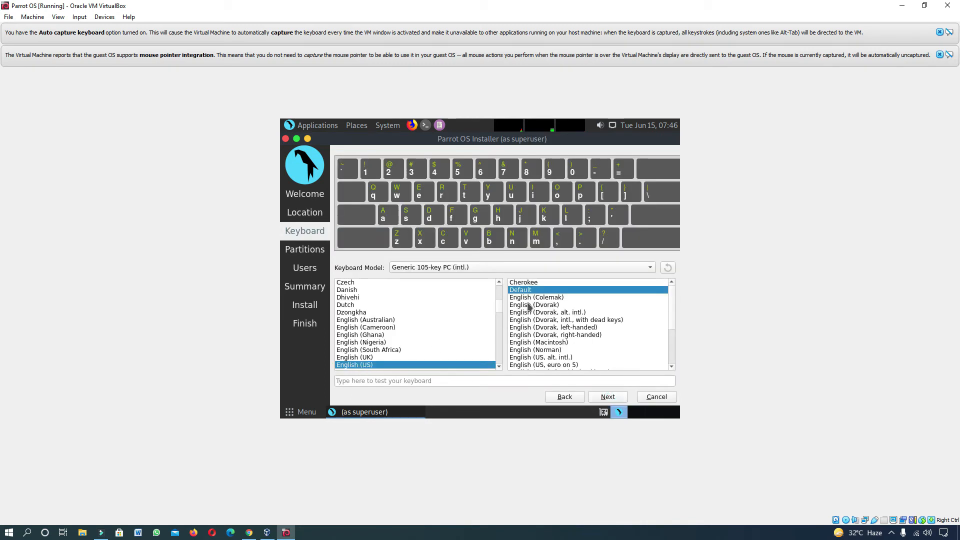
Step: Accept the default English (US) keyboard layout and choose to erase the VBOX HARDDISK with No Swap
left_click(608, 396)
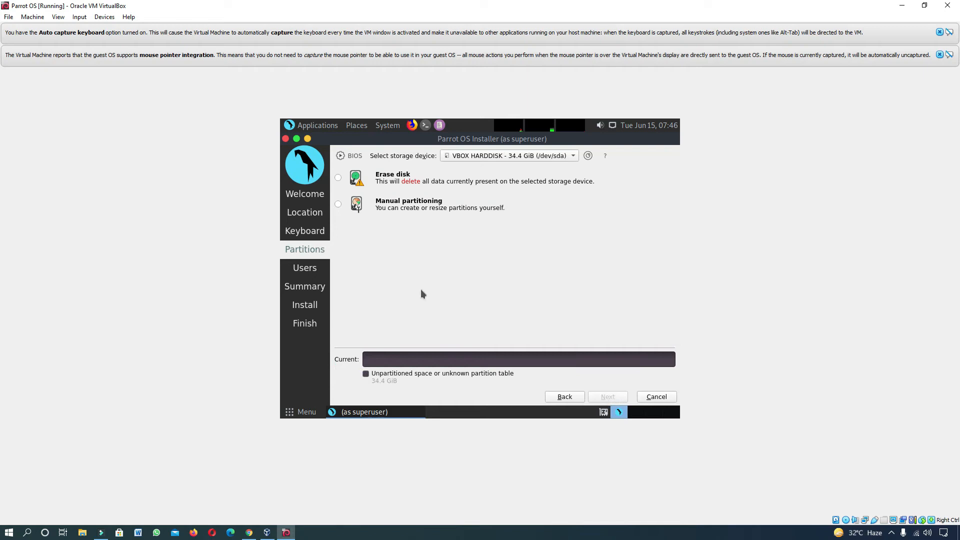
left_click(339, 179)
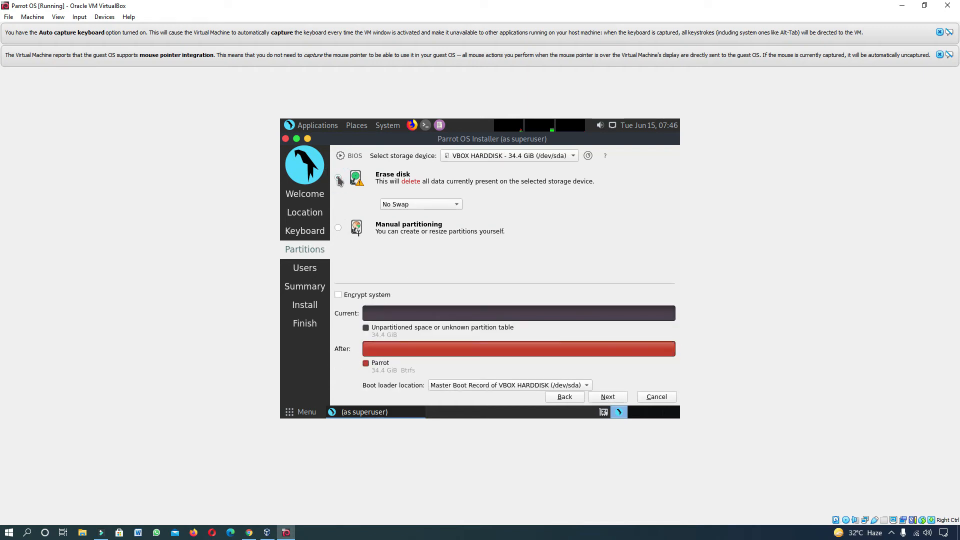
left_click(608, 397)
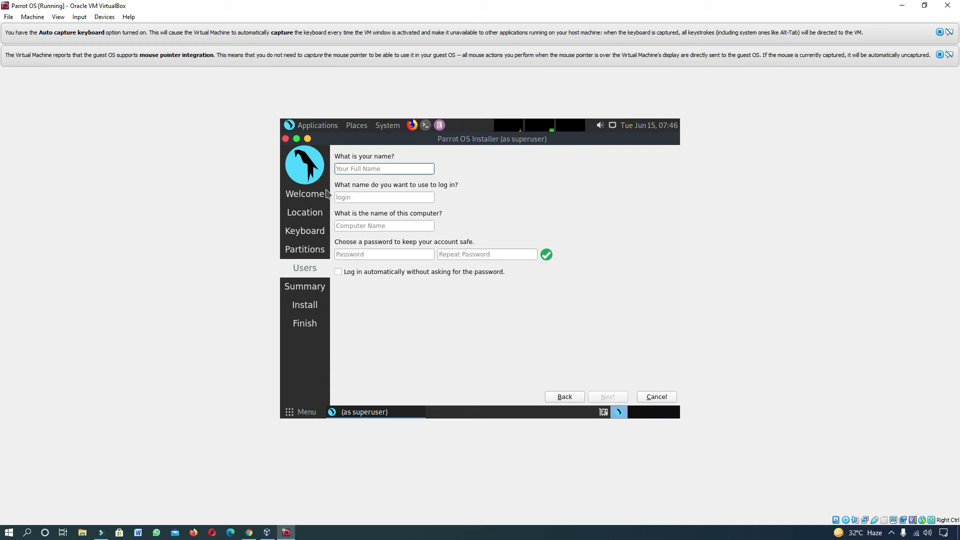
Step: Enter the user's full name and set the login name to technicalfix
type("Wahid Ali")
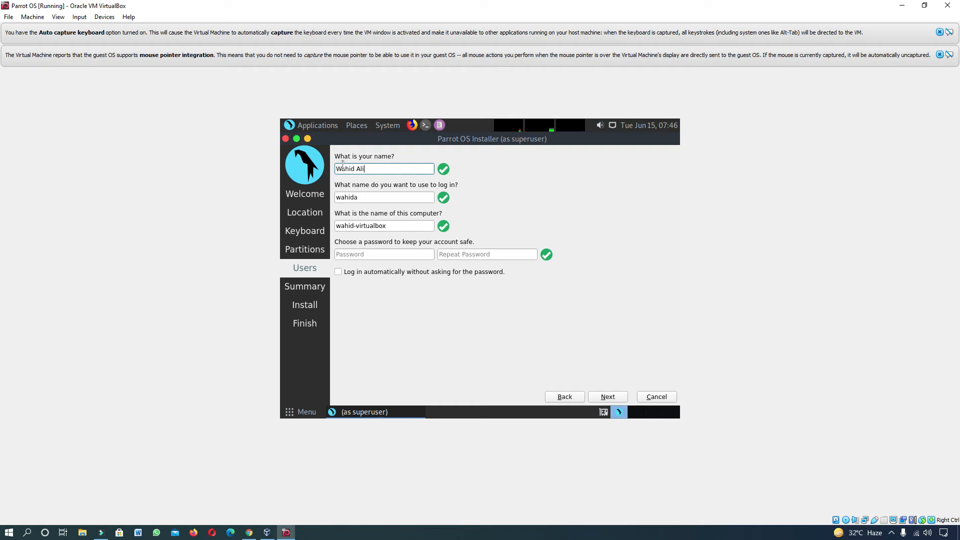
key("Tab")
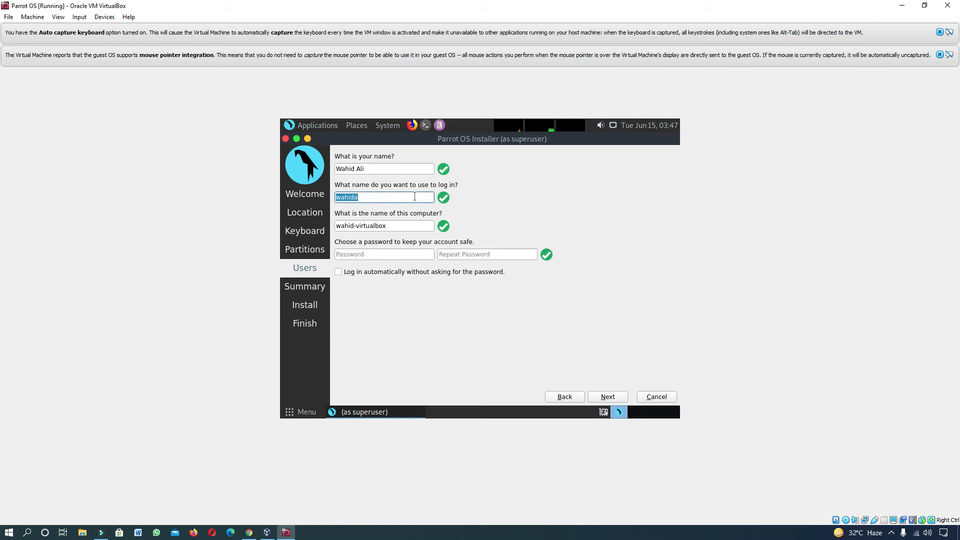
type("tech")
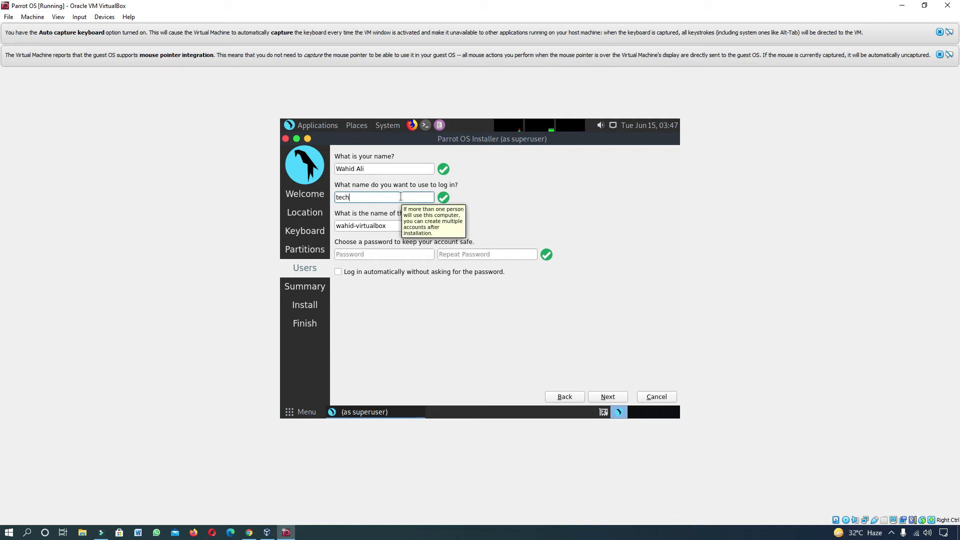
type("nicalfix")
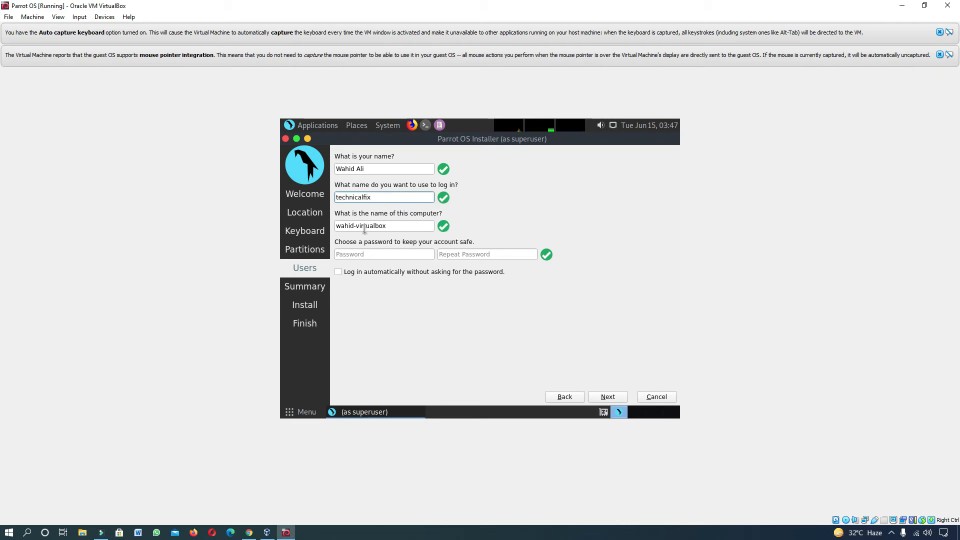
Step: Shorten the computer name to virtualbox
left_click(397, 224)
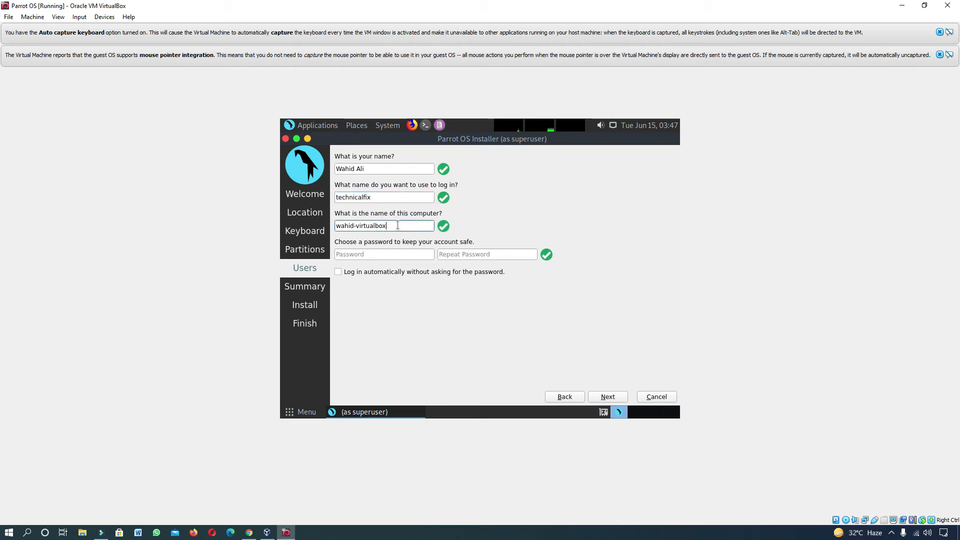
left_click_drag(398, 226, 356, 228)
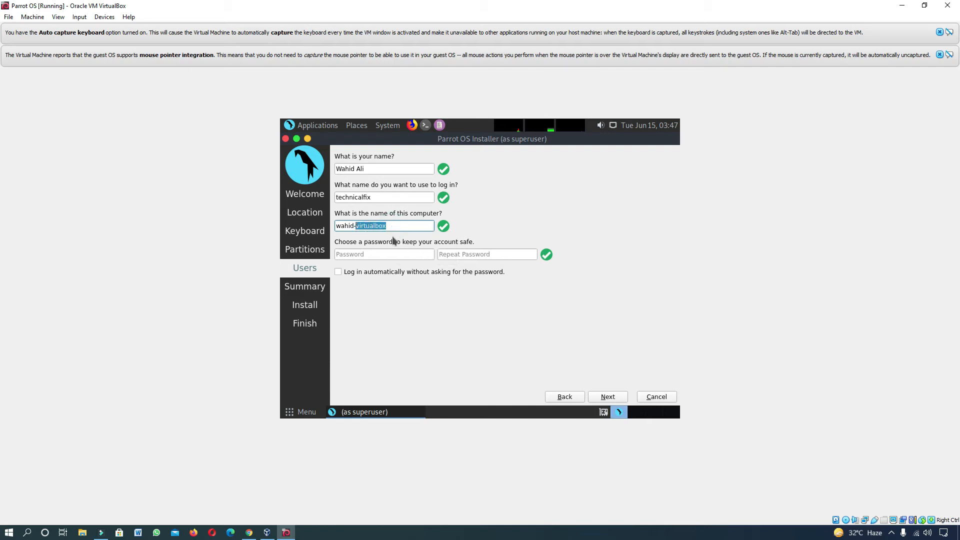
left_click(357, 225)
left_click_drag(357, 226, 327, 227)
key("BackSpace")
Step: Enter the account password and repeat it for confirmation
left_click(372, 253)
type("••")
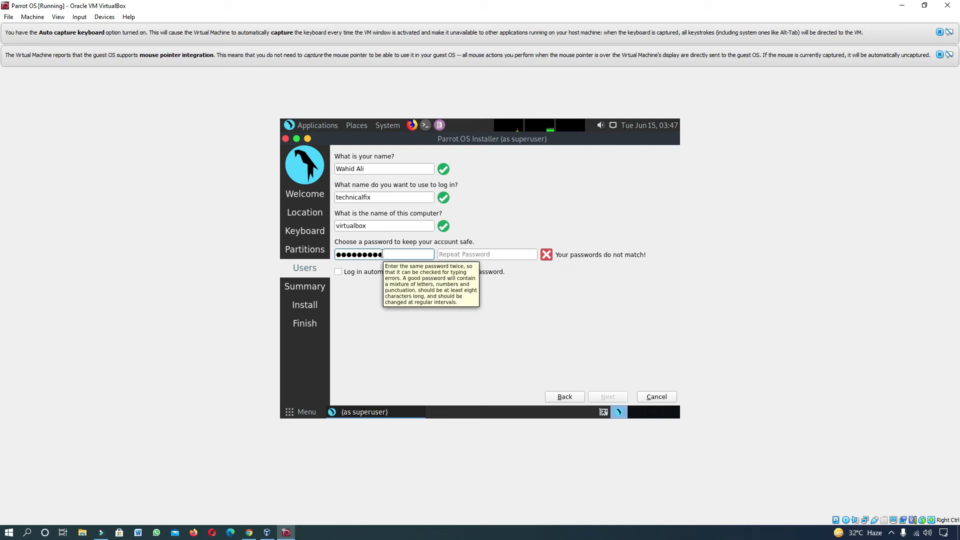
left_click(468, 255)
type("•••••••••")
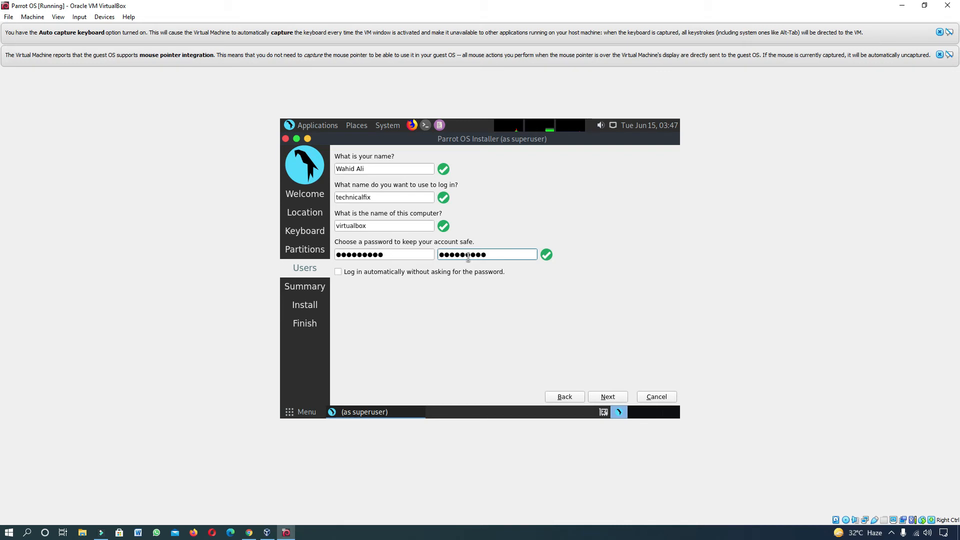
Step: Proceed to the installation summary and start installing Parrot OS on the disk
left_click(611, 399)
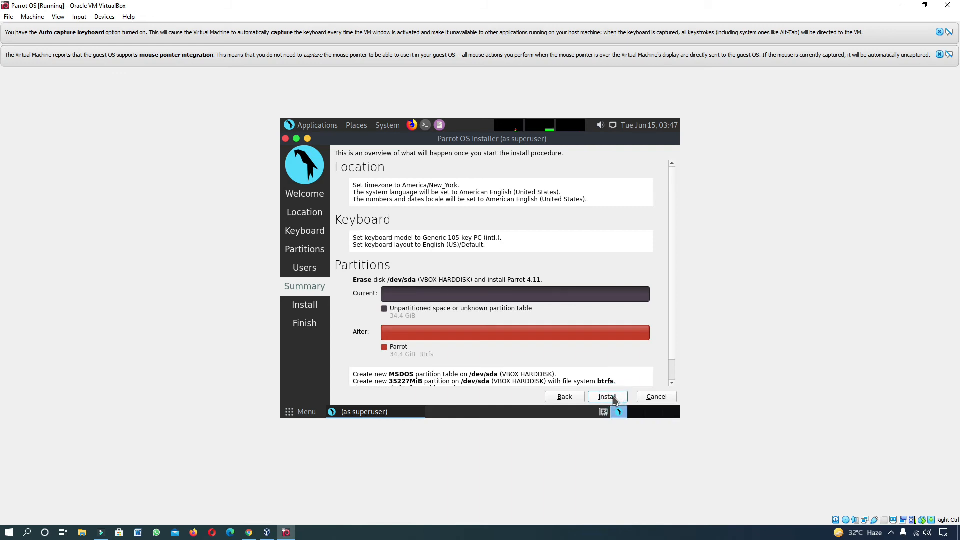
left_click(614, 399)
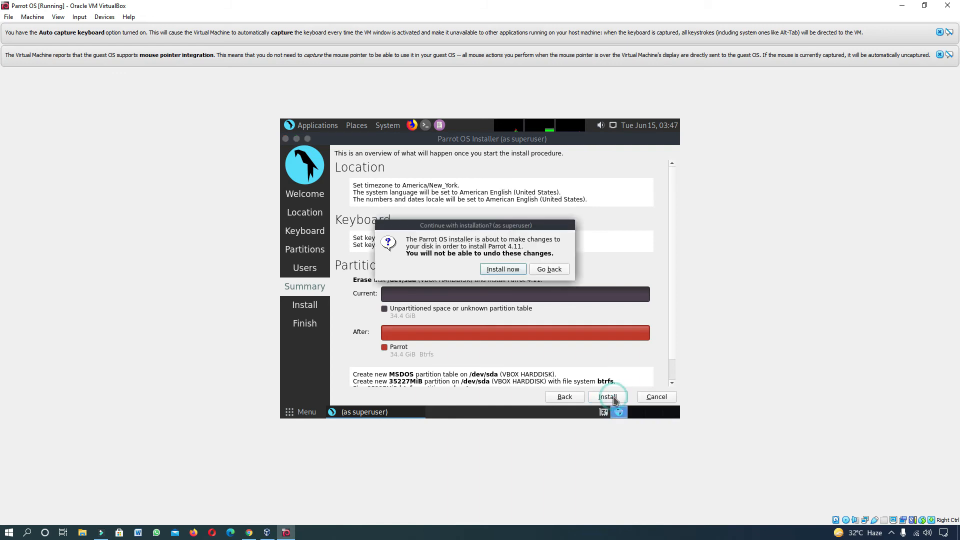
left_click(510, 269)
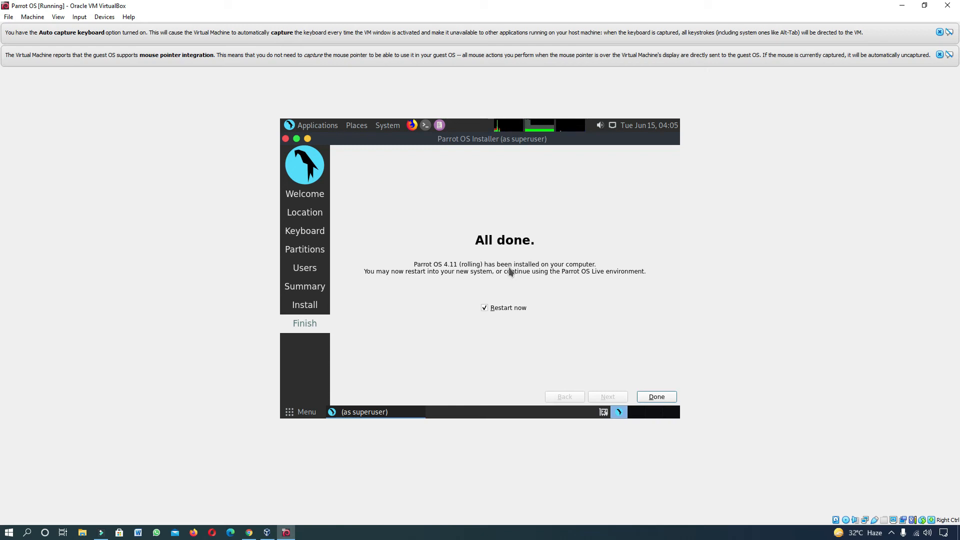
Step: Finish the installer with Restart now enabled and boot the installed Parrot GNU/Linux entry
left_click(657, 397)
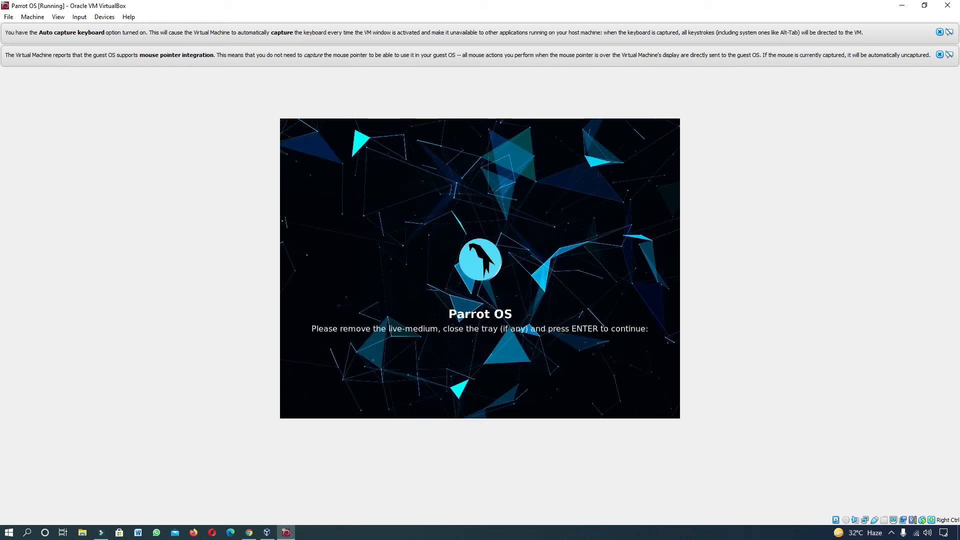
key("Return")
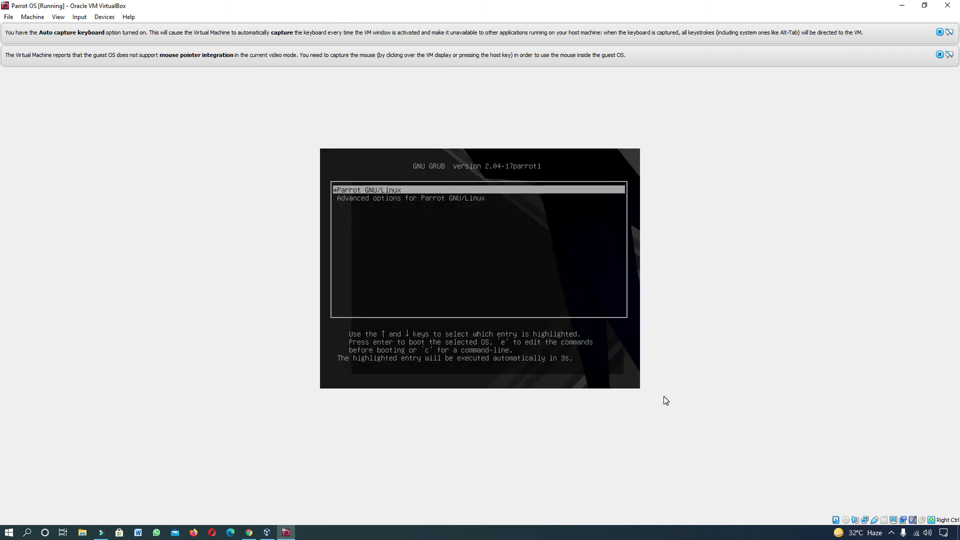
key("Return")
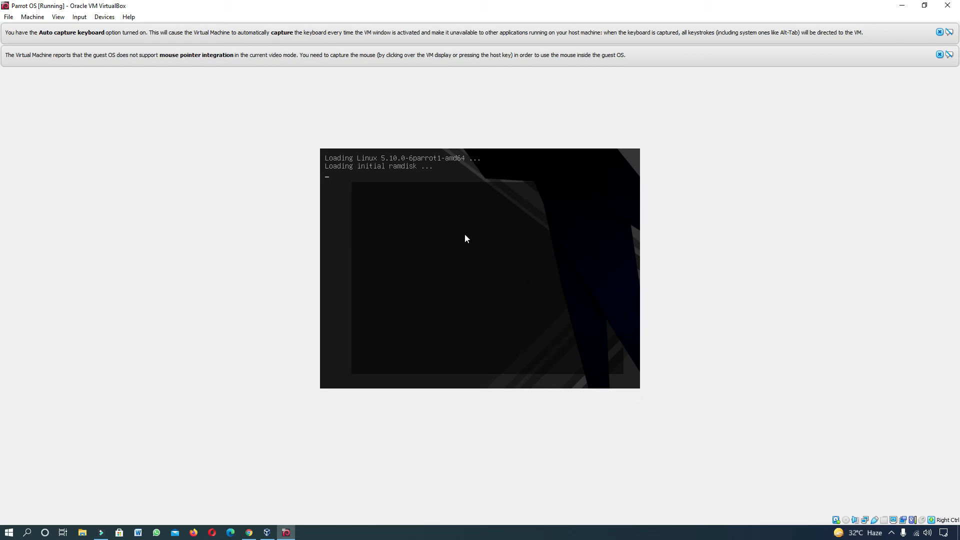
Step: Restore the Parrot OS machine window, dismiss its notification messages, and maximize it again
left_click(924, 5)
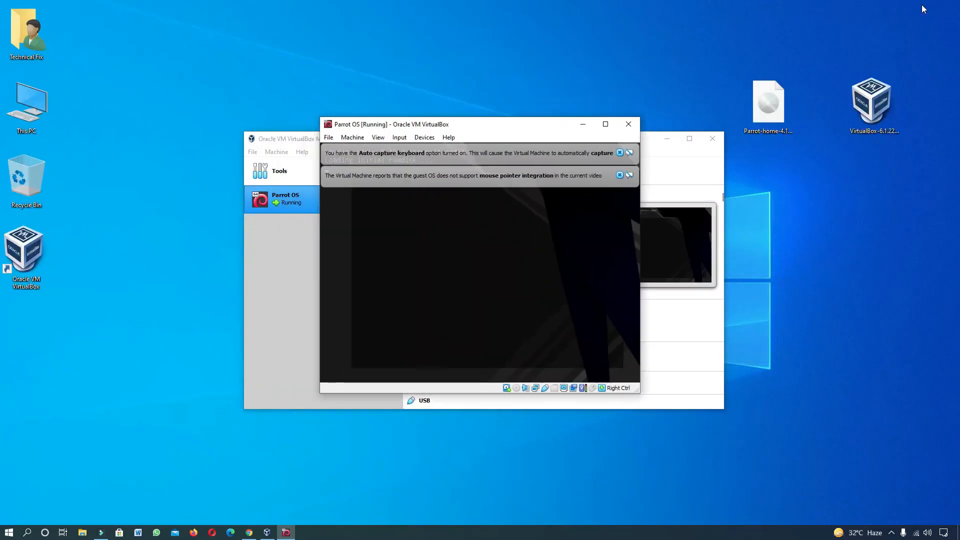
left_click(660, 153)
left_click(660, 153)
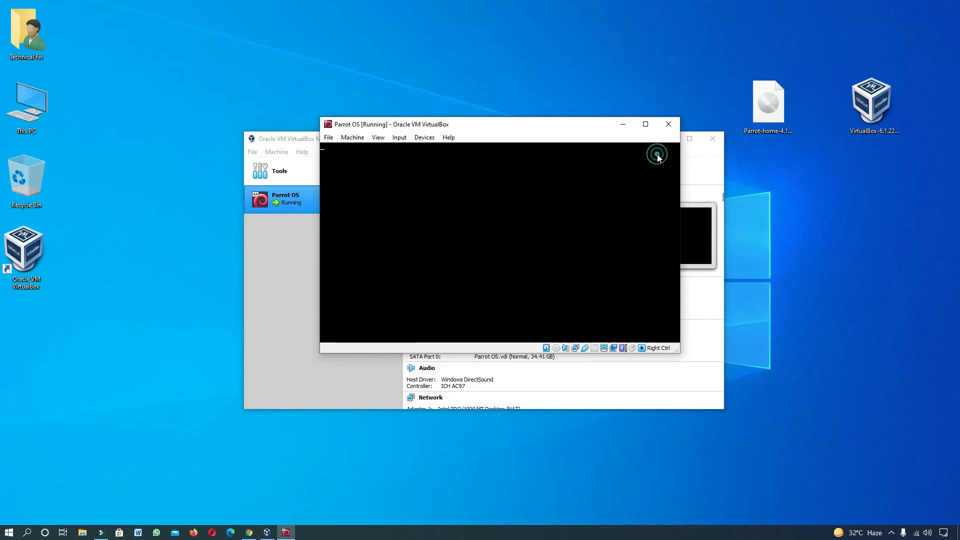
left_click_drag(321, 353, 294, 371)
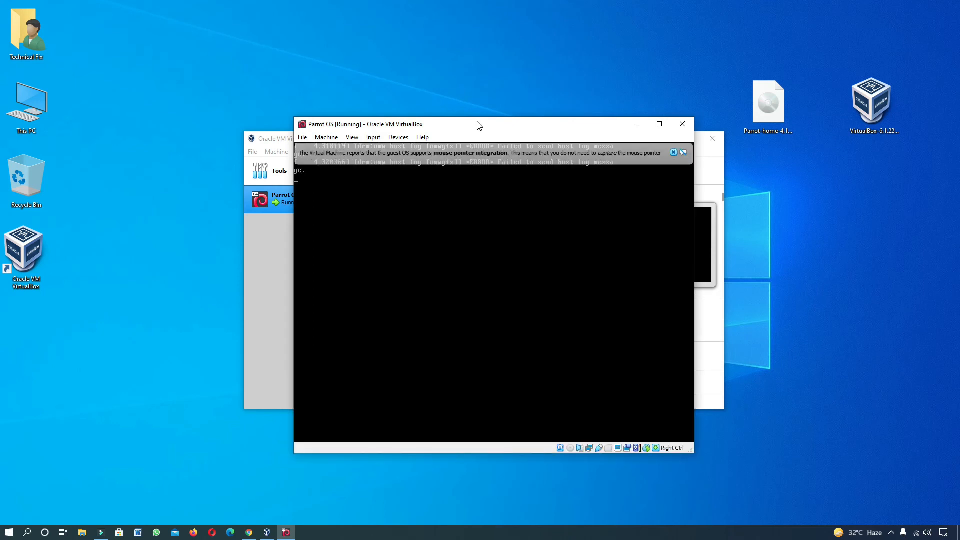
left_click(673, 153)
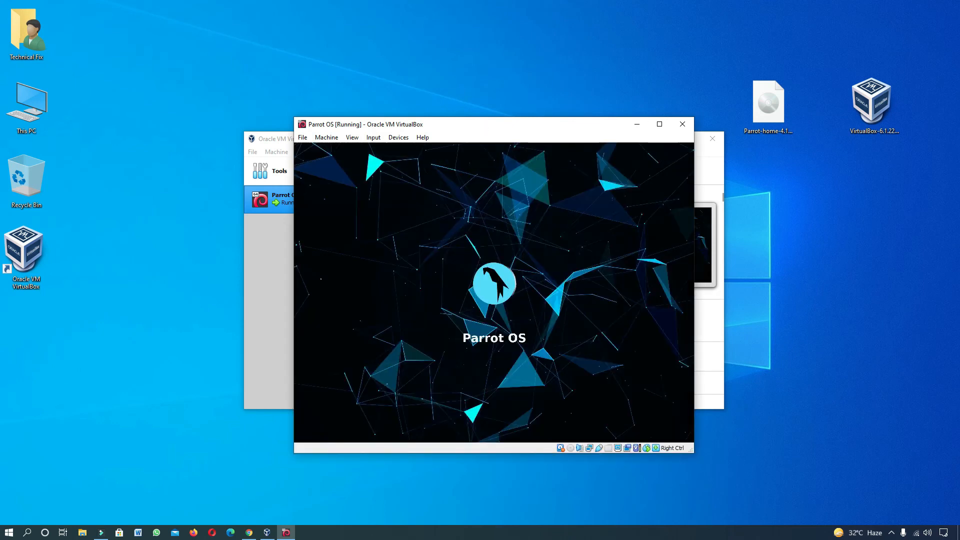
left_click(659, 124)
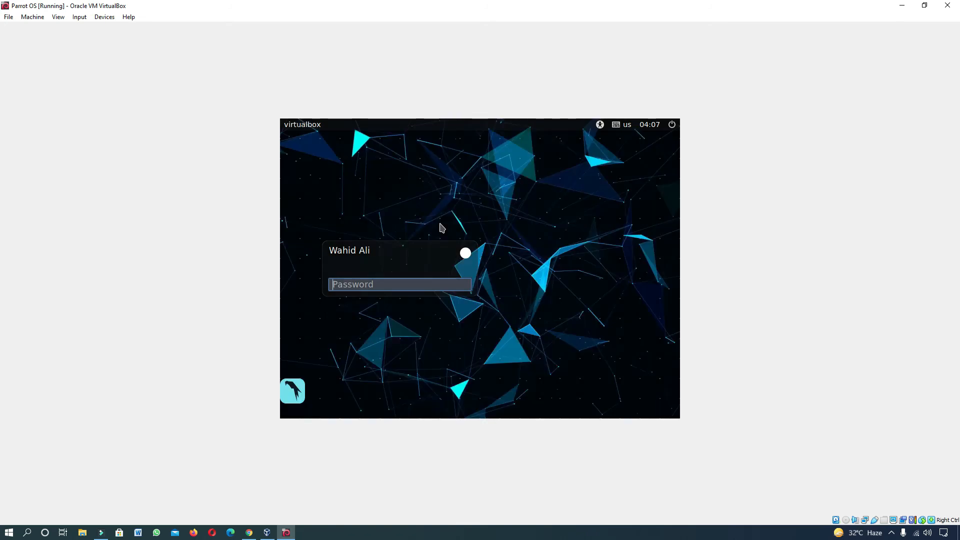
Step: Log in to the installed Parrot OS with the account password
type("**")
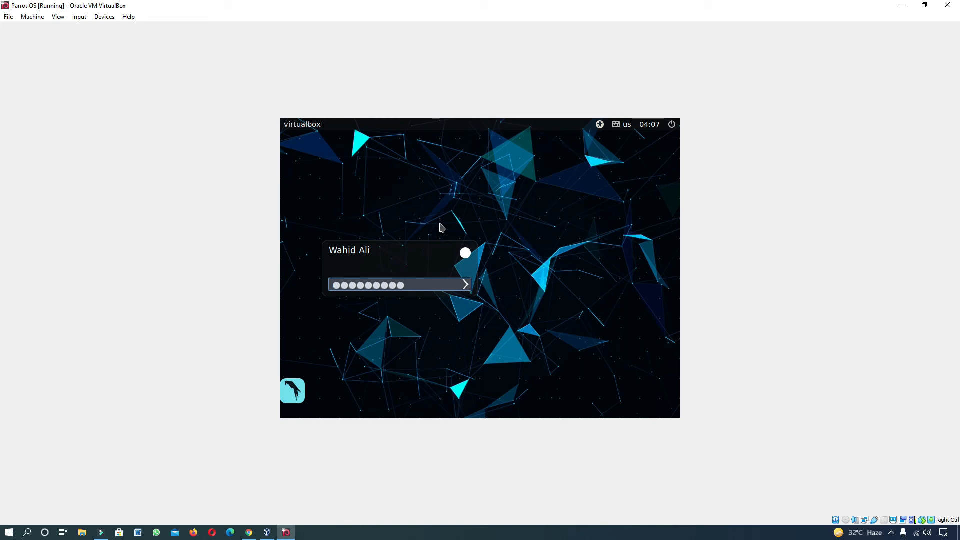
key("Return")
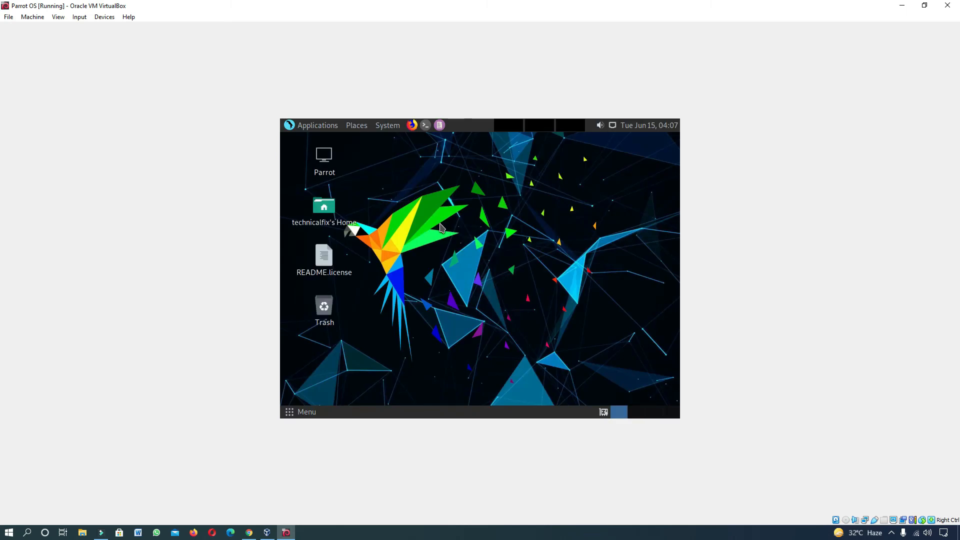
Step: Open the Parrot computer location from the desktop to view its drives
double_click(325, 152)
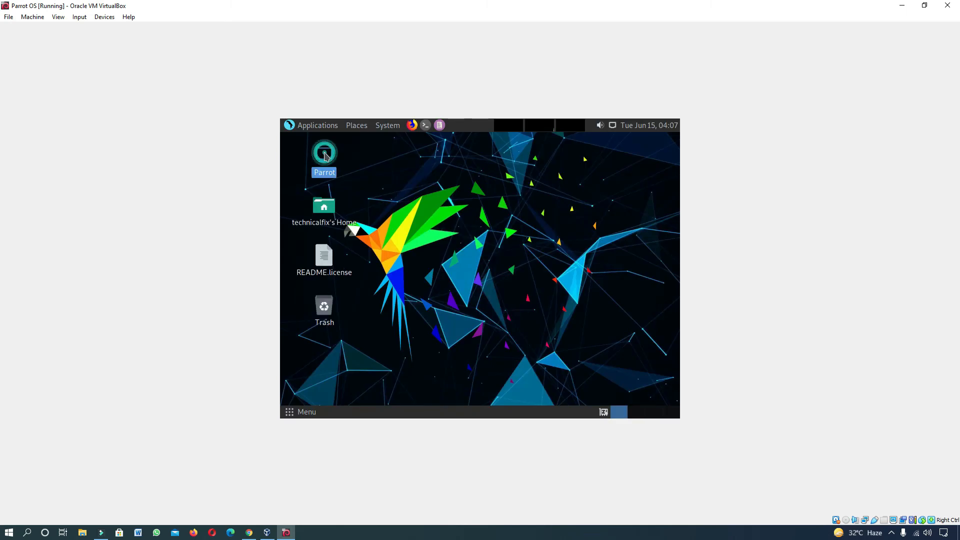
right_click(325, 153)
left_click(553, 302)
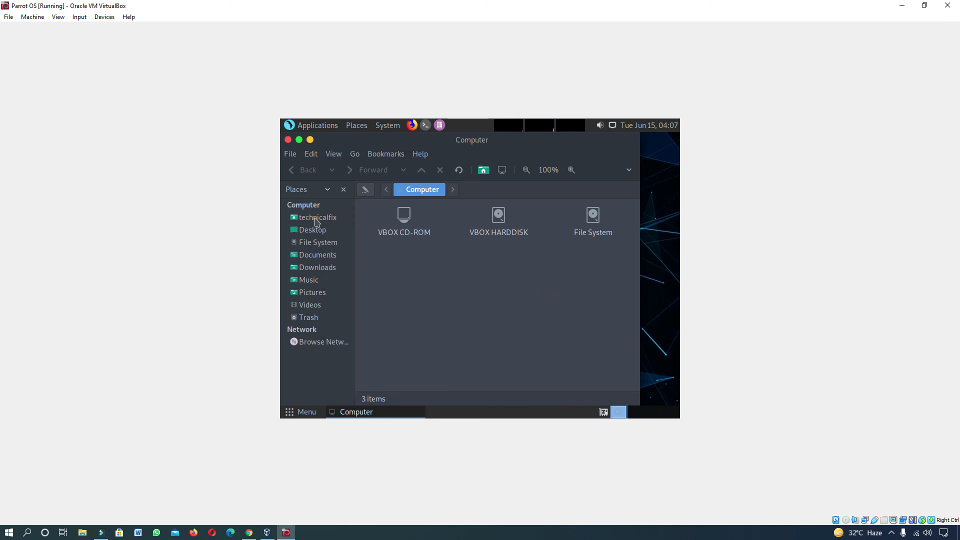
Step: Browse the home folder from the Computer location, return to the drives view, and close the file manager
left_click(316, 223)
left_click(302, 171)
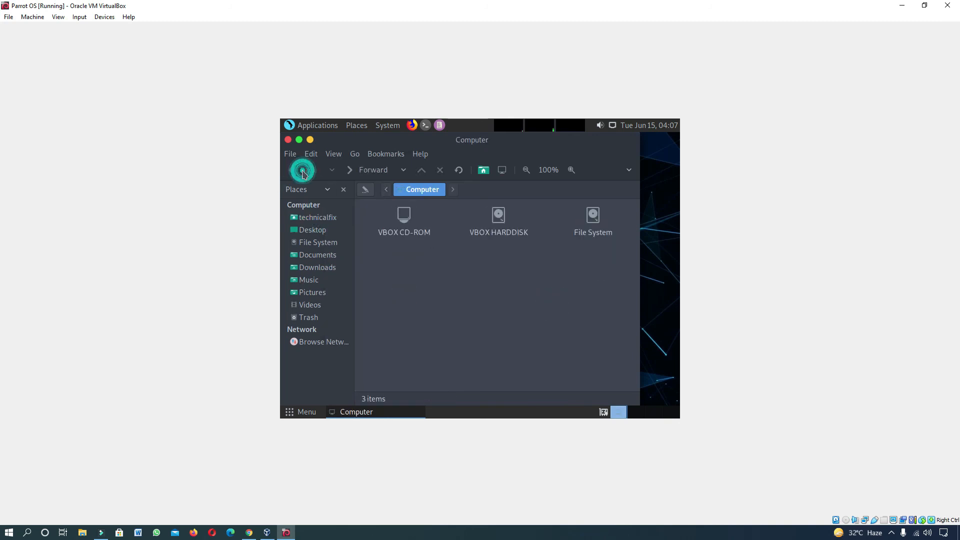
left_click(659, 171)
left_click(629, 173)
left_click(630, 174)
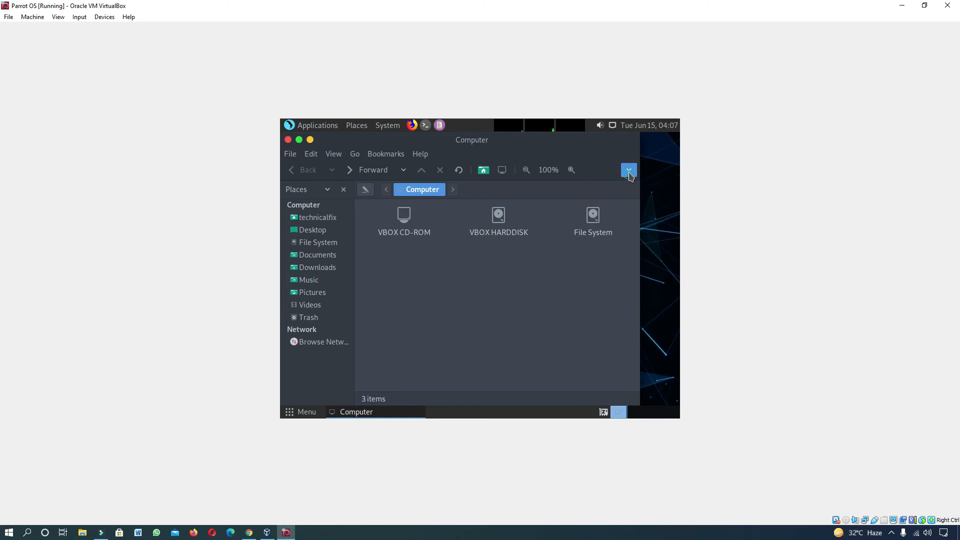
left_click(289, 140)
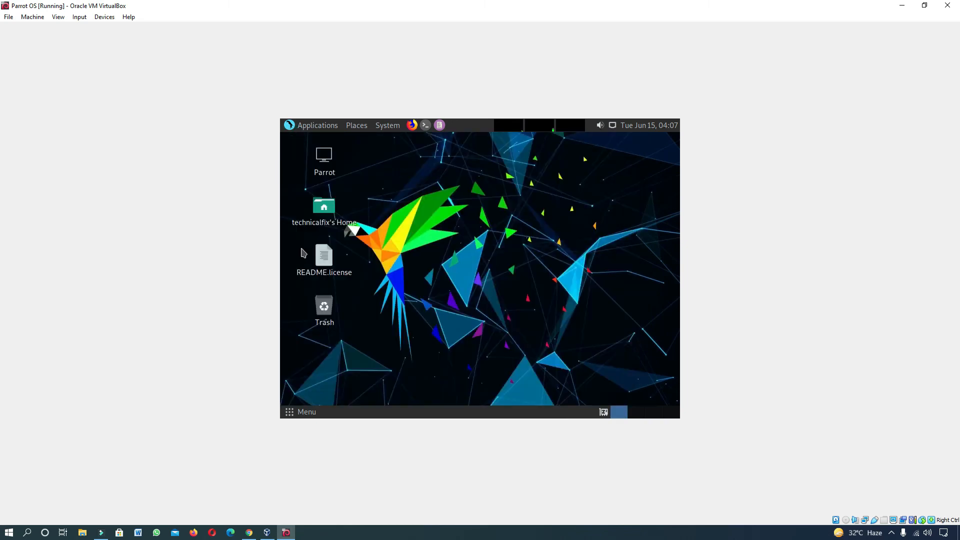
Step: Open the Control Center and view the Time and Date settings, closing them without changes
left_click(289, 414)
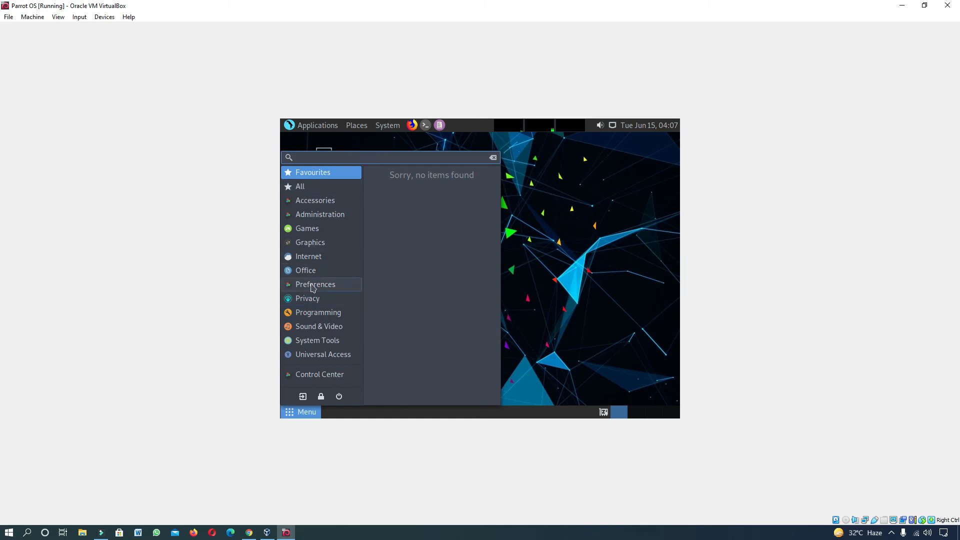
left_click(310, 374)
scroll(470, 313, "down", 5)
scroll(540, 282, "up", 5)
left_click(440, 199)
left_click(550, 200)
left_click(512, 331)
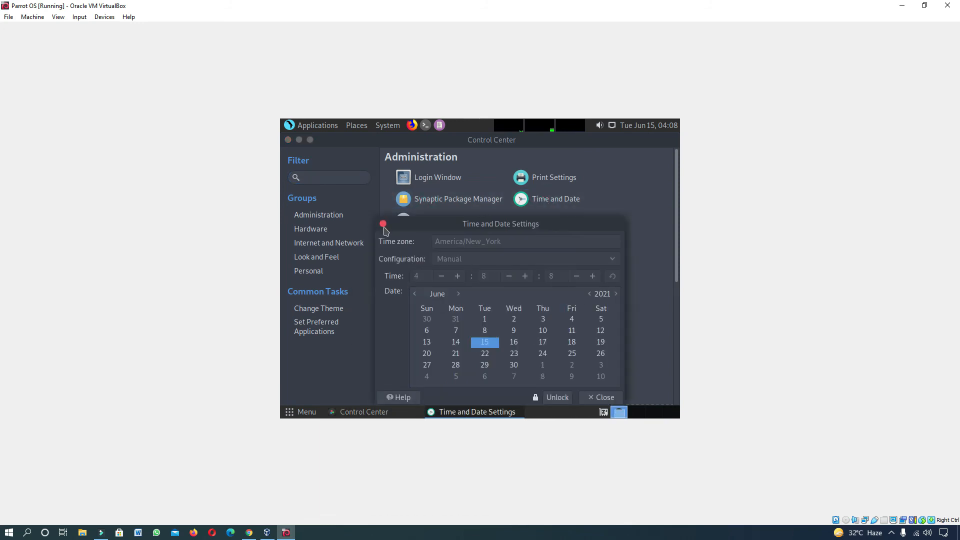
left_click(383, 233)
Step: Open the display preferences, apply a resolution of 1024 x 768, and keep the configuration
left_click(423, 283)
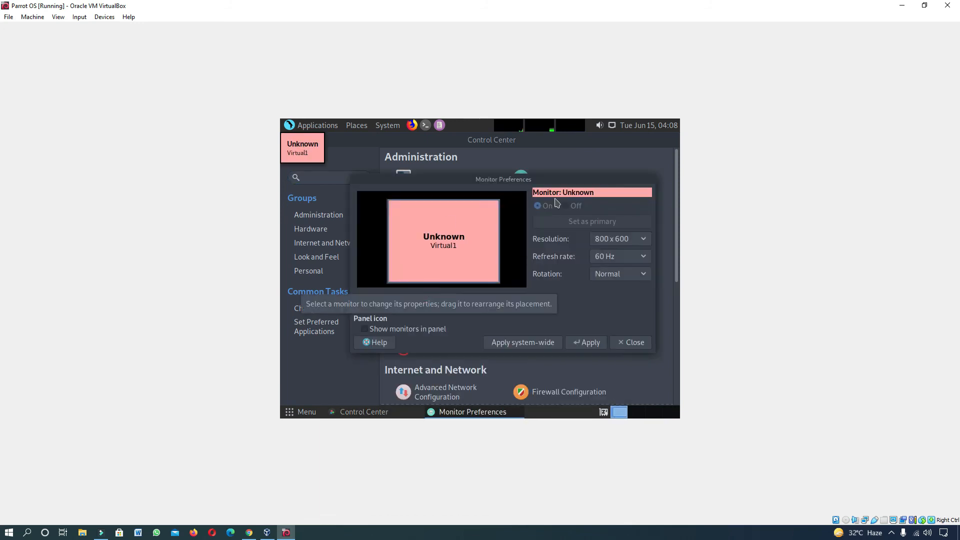
left_click(632, 239)
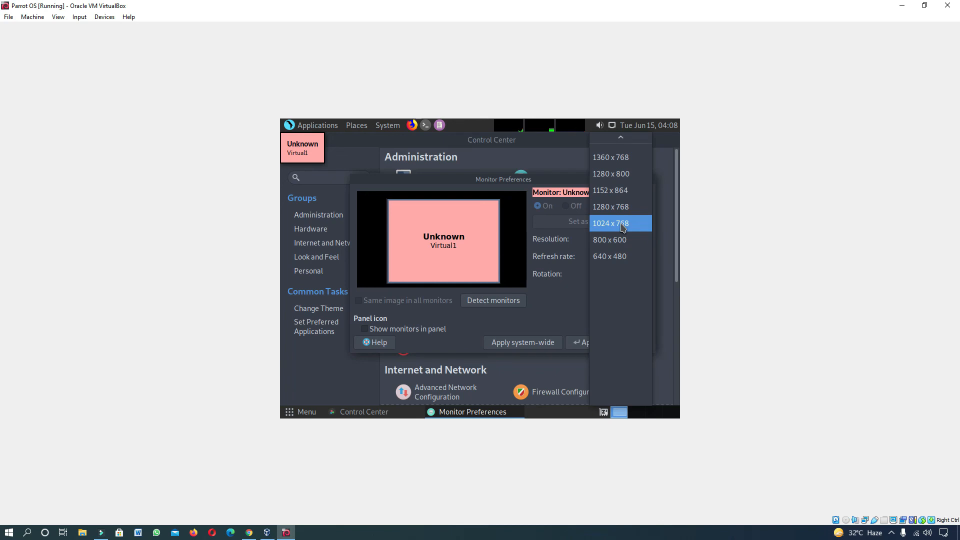
left_click(624, 195)
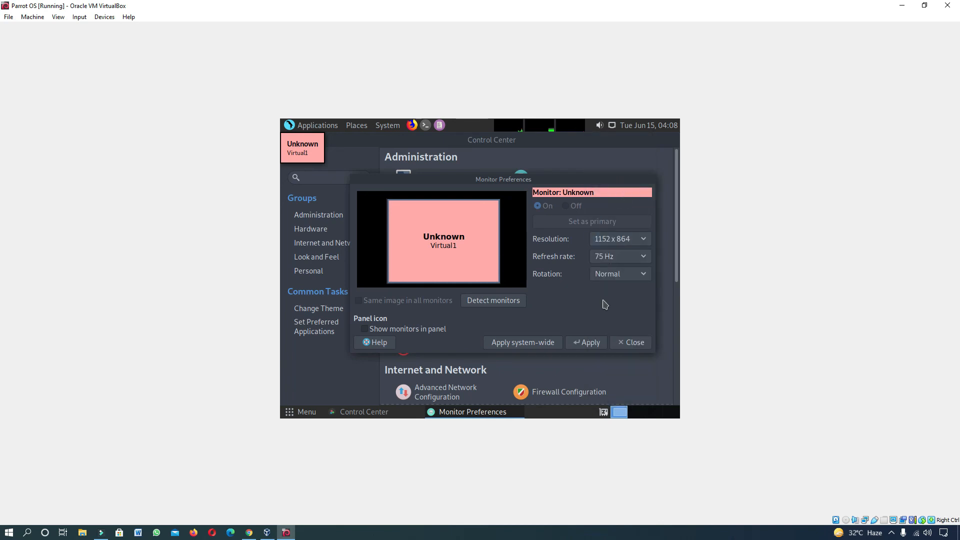
left_click(628, 241)
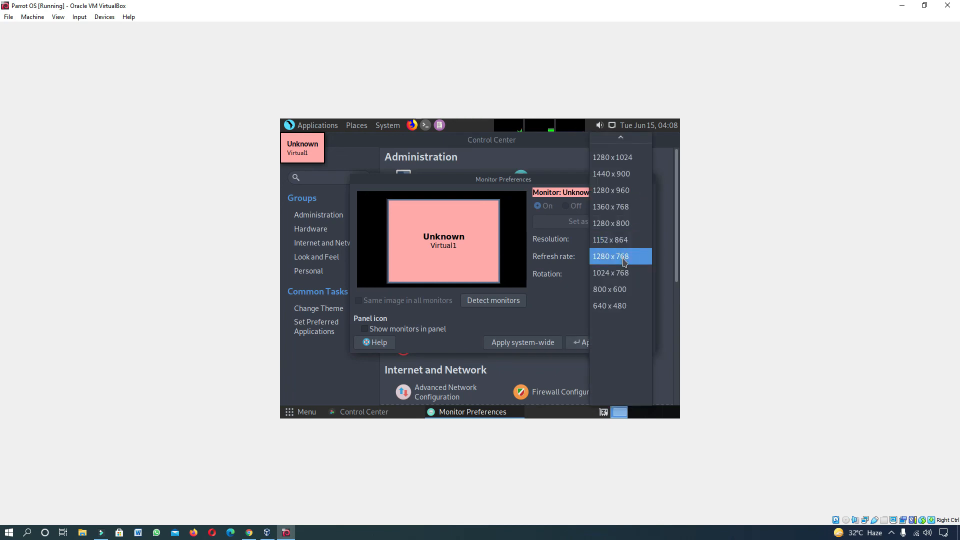
left_click(611, 273)
left_click(582, 342)
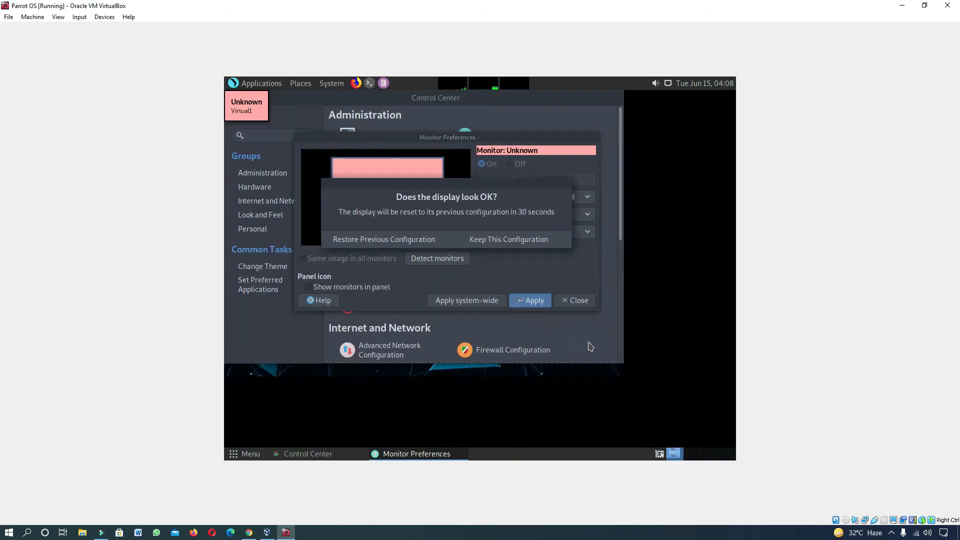
left_click(540, 233)
Step: Change the monitor resolution to 1280 x 768 and keep the configuration
left_click(561, 198)
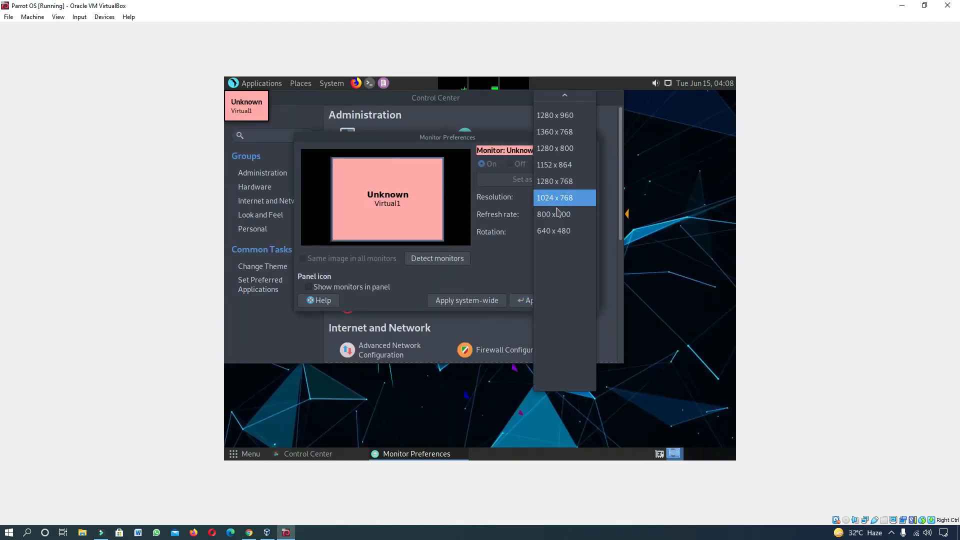
left_click(558, 183)
left_click(530, 300)
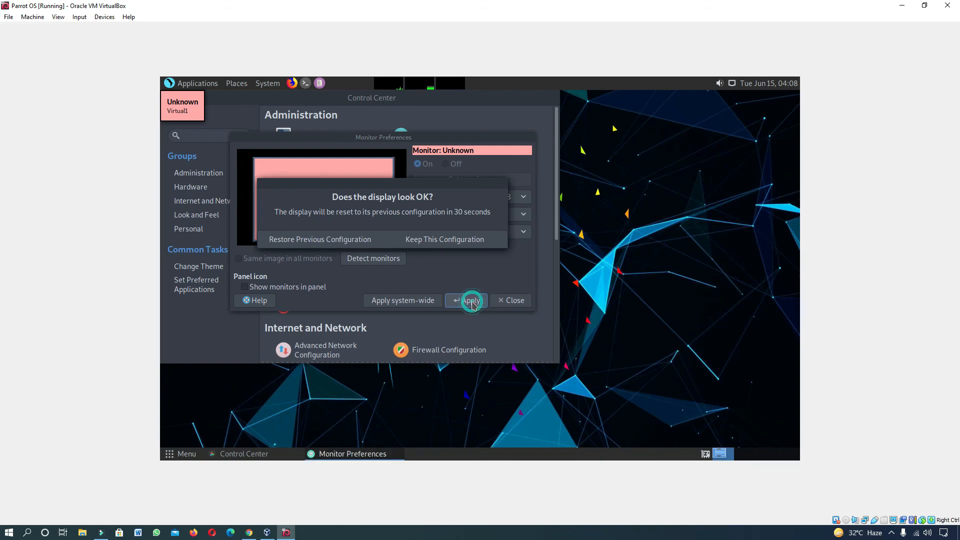
left_click(448, 240)
Step: Set the monitor resolution to 1280 x 800, keep the configuration, and close the monitor preferences
left_click(498, 198)
left_click(498, 208)
left_click(498, 197)
left_click(500, 165)
left_click(466, 300)
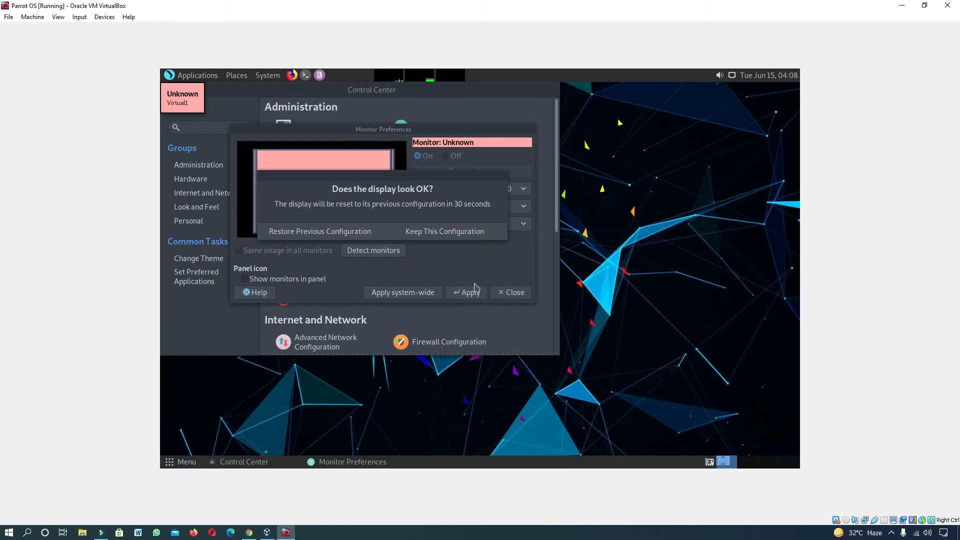
left_click(463, 235)
left_click(474, 294)
left_click(442, 236)
left_click(511, 293)
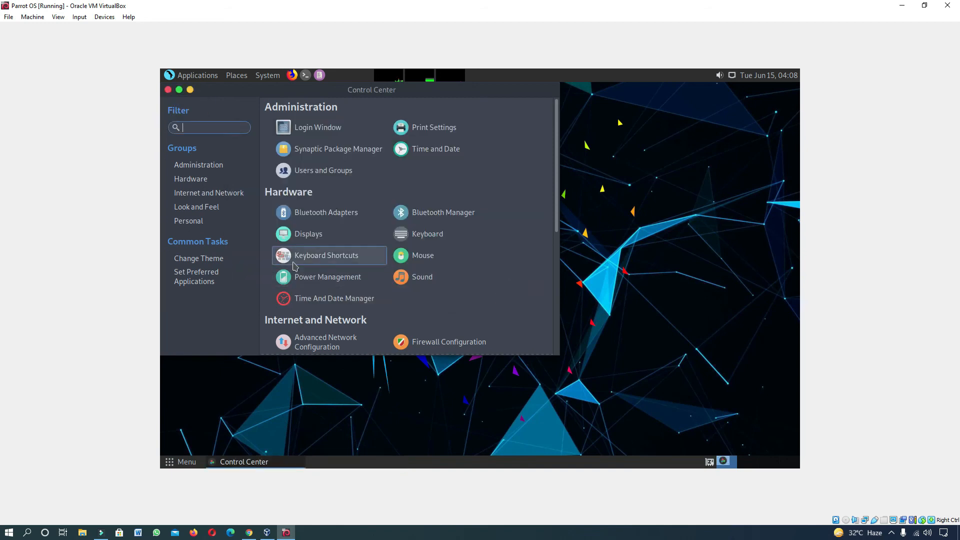
Step: View the Keyboard preferences and the remaining Control Center entries, and close the Control Center
left_click(428, 243)
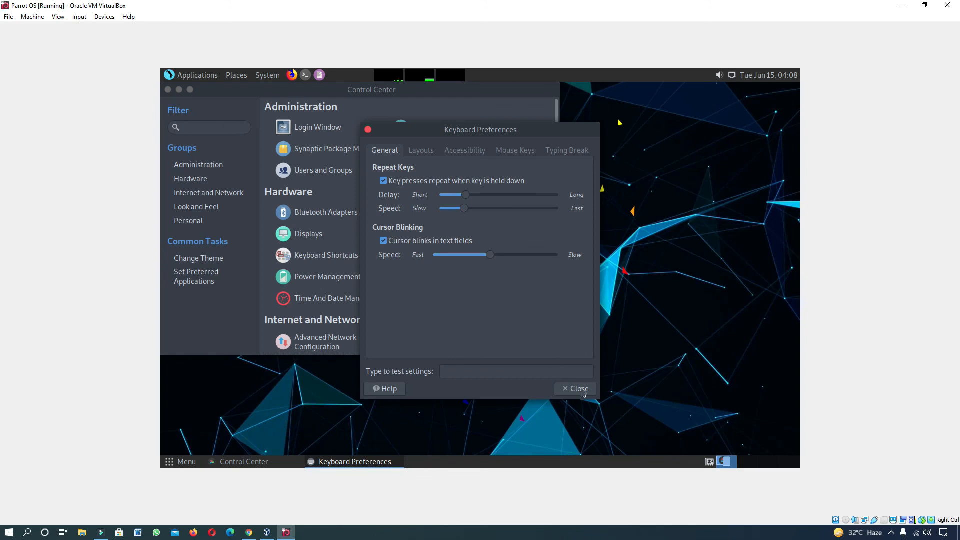
left_click(579, 389)
scroll(420, 229, "down", 5)
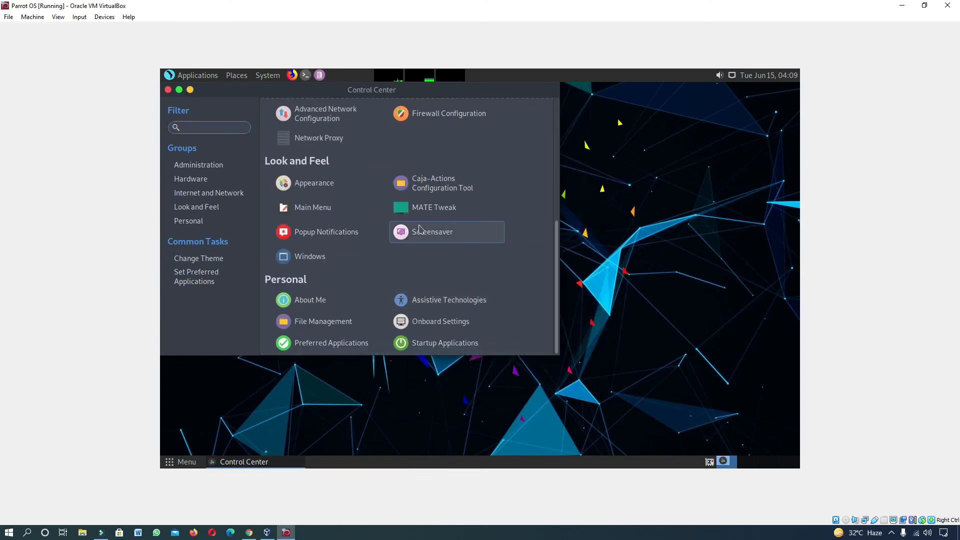
left_click(168, 90)
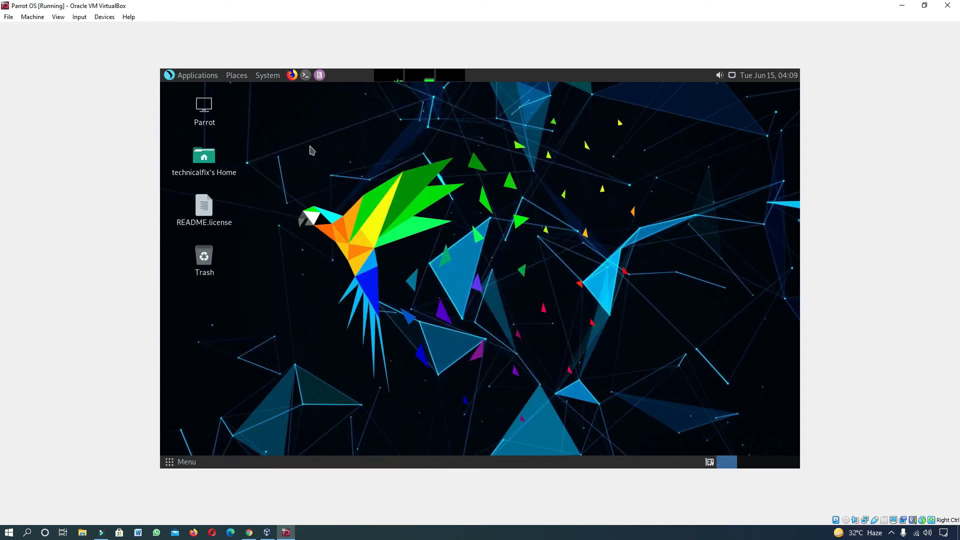
Step: Launch Firefox from the Internet applications and close its New Tab, leaving the Privacy Badger page open
left_click(192, 76)
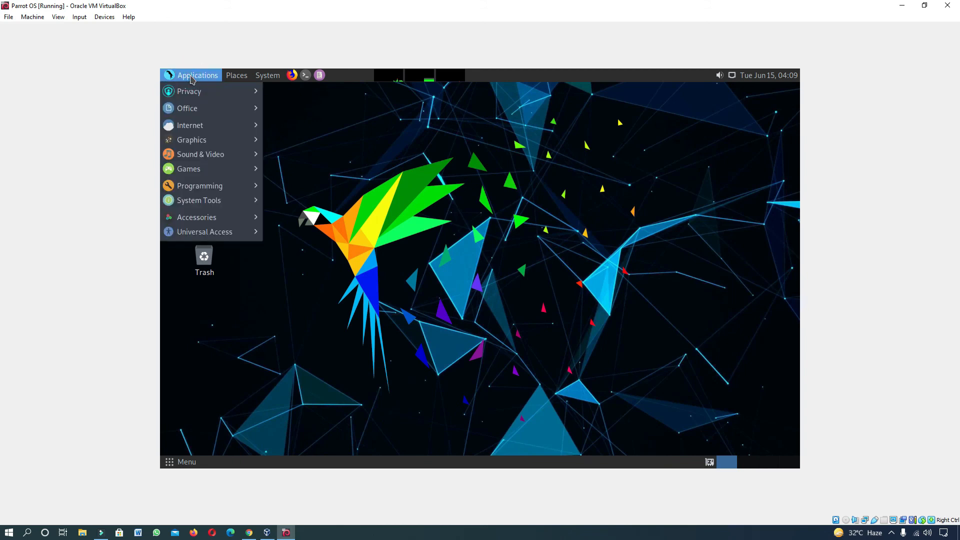
mouse_move(212, 125)
left_click(289, 155)
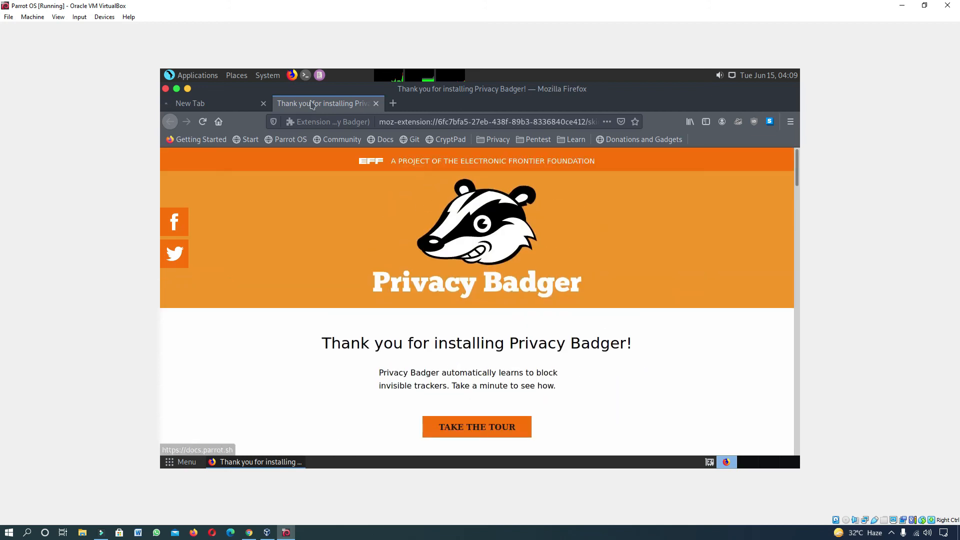
left_click(263, 103)
Step: Search the web for "amazon", look through the results, and close Firefox
left_click(345, 122)
key("BackSpace")
type("ama")
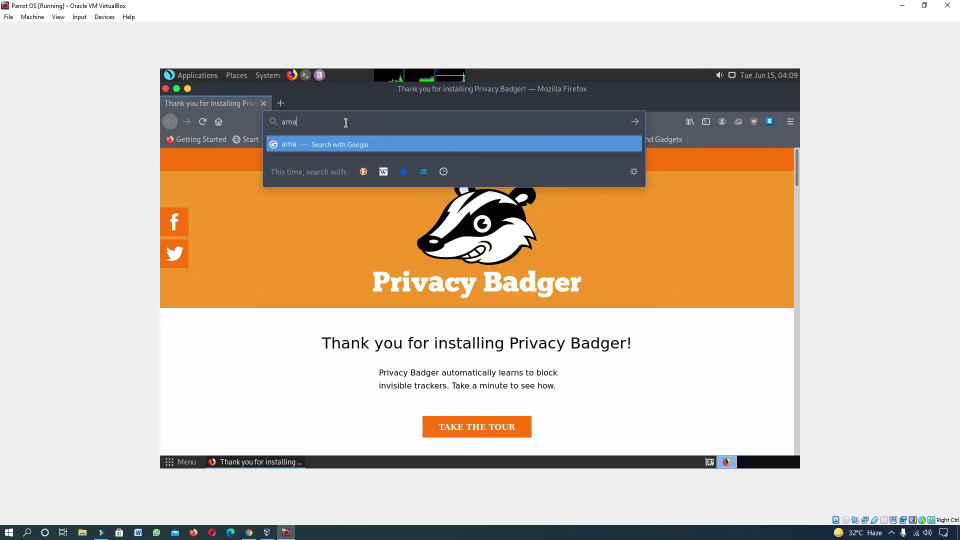
type("zon")
key("Return")
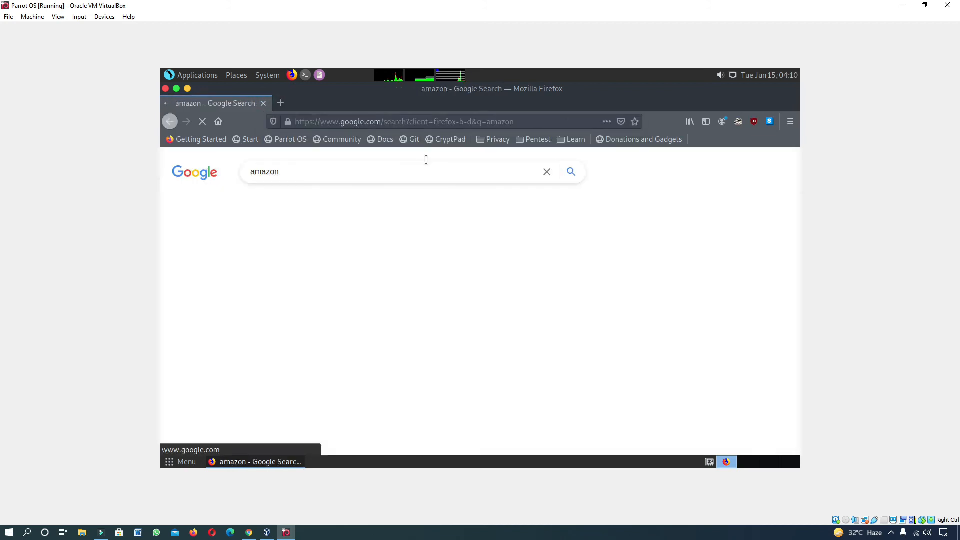
scroll(373, 278, "down", 3)
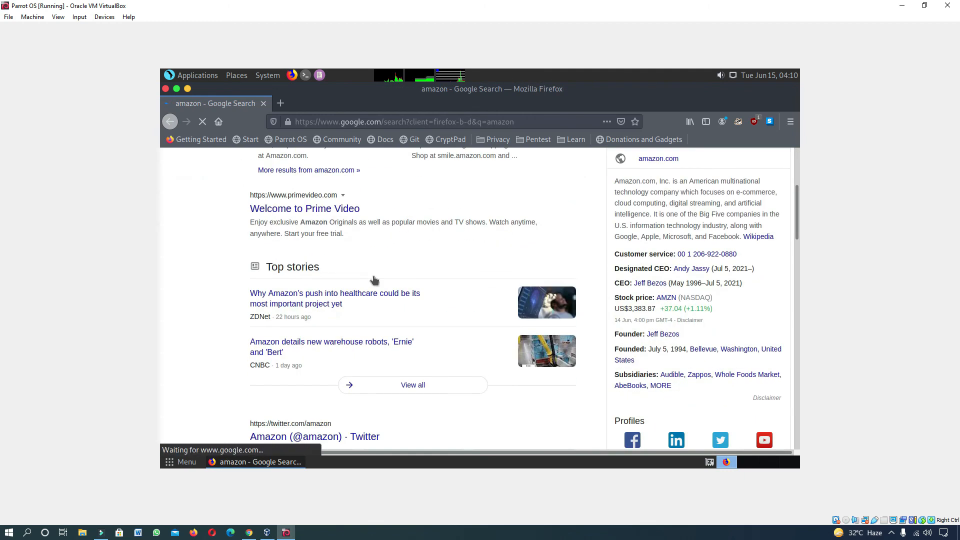
scroll(373, 275, "up", 3)
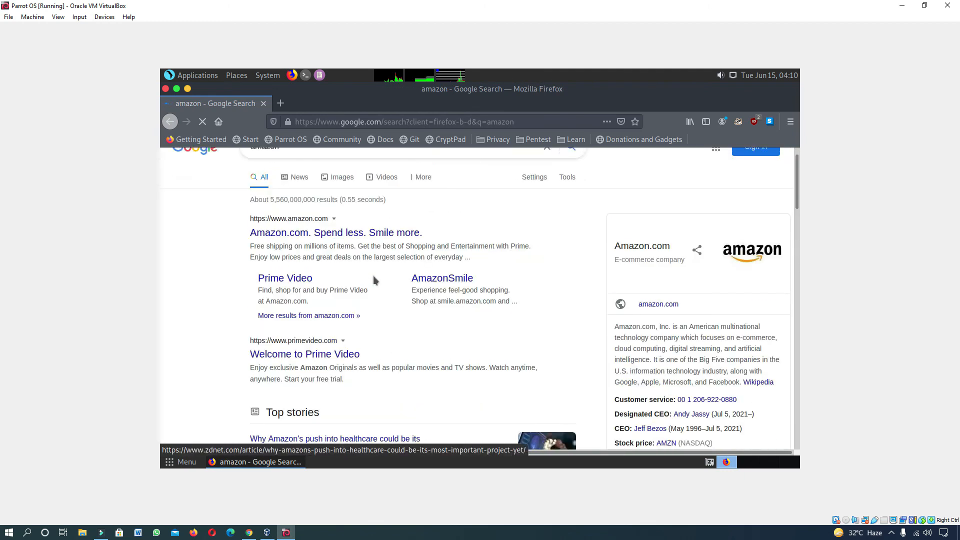
left_click(165, 89)
Step: Try the terminal and the Pluma editor, entering "nm mn," in a new document, and close both without saving
left_click(303, 76)
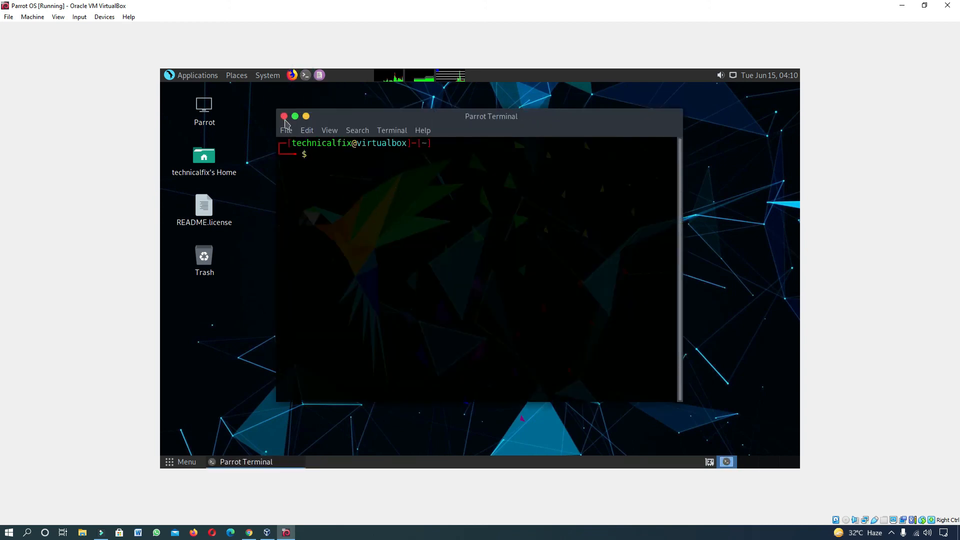
left_click(319, 75)
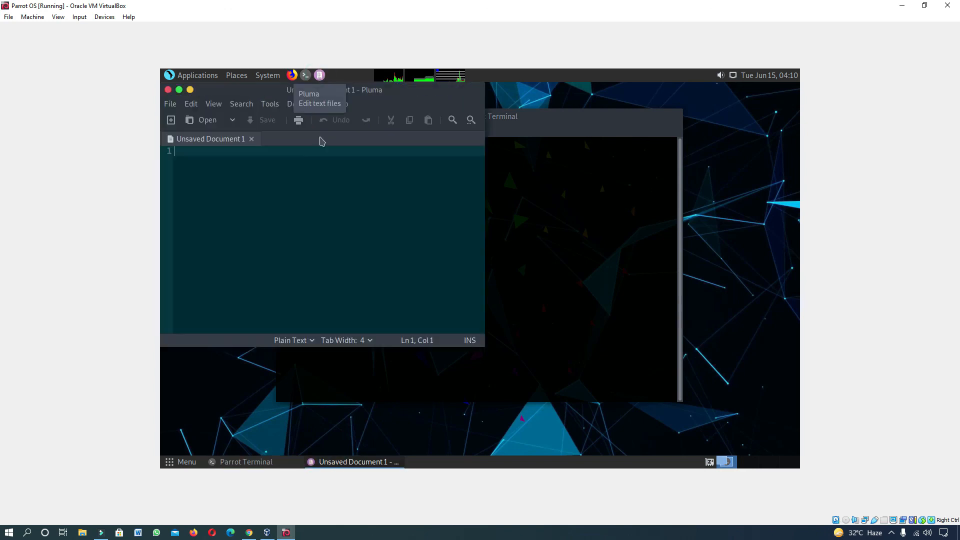
type("nm mn,")
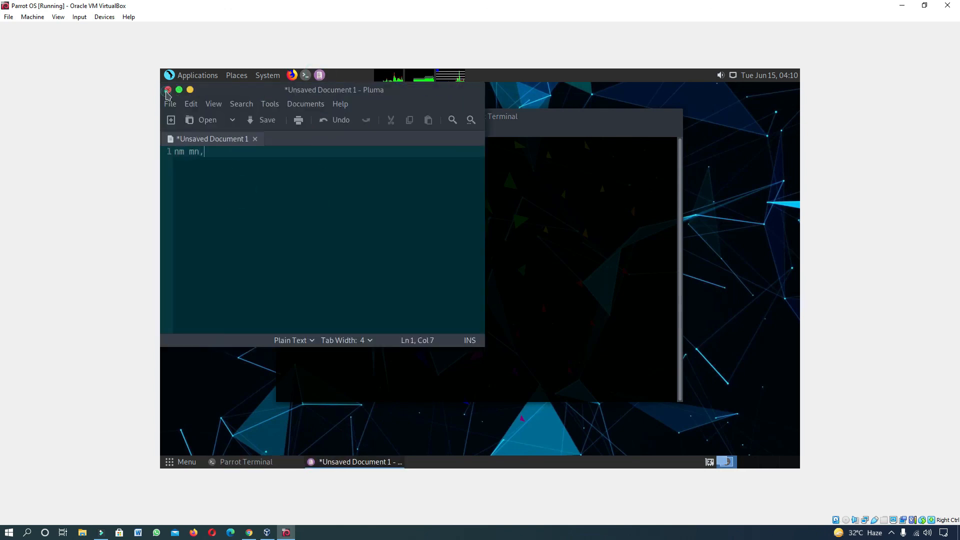
left_click(167, 91)
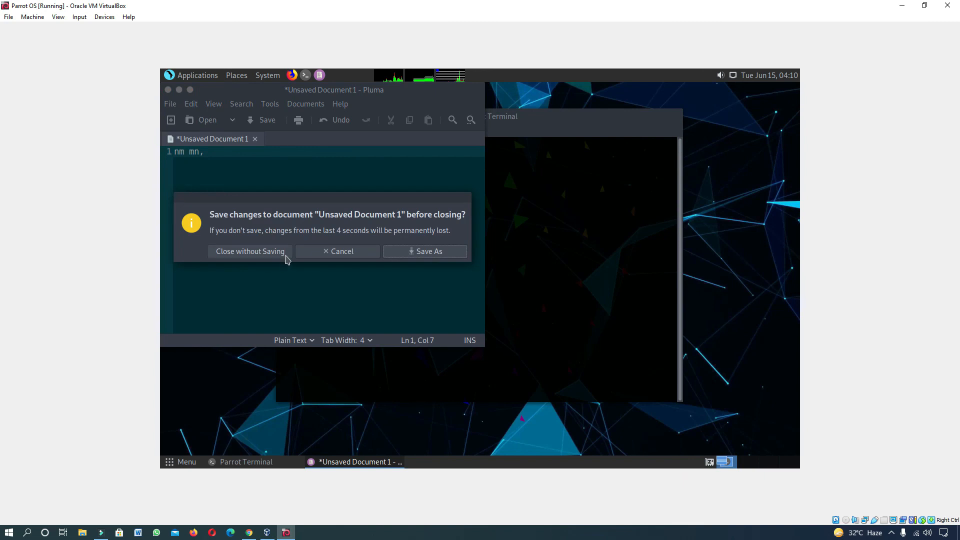
left_click(252, 253)
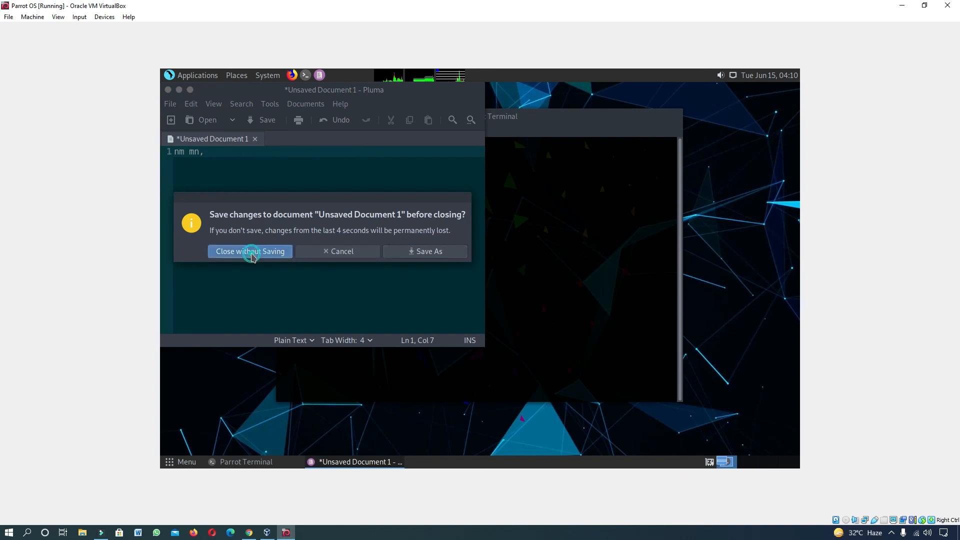
left_click(284, 117)
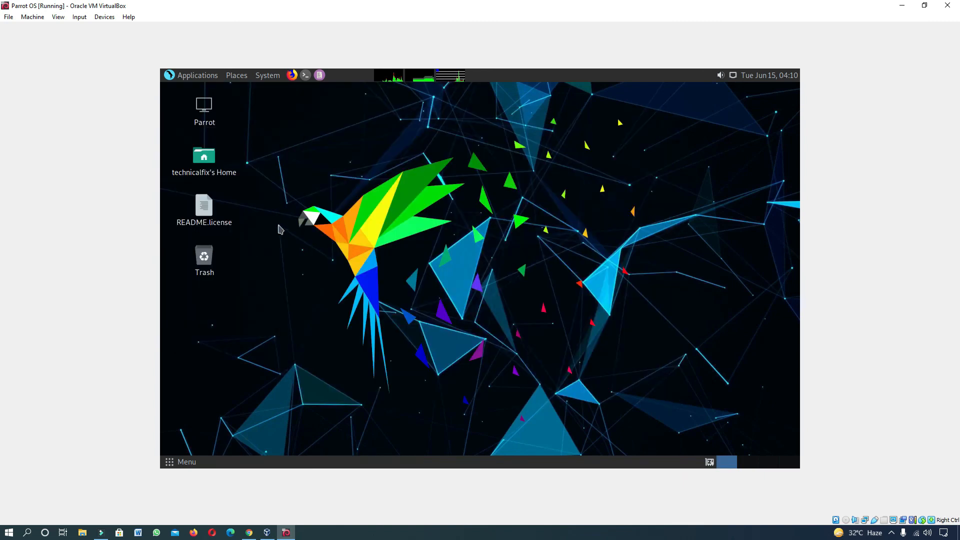
Step: Close the Parrot OS virtual machine with its state saved, and close the VirtualBox Manager
left_click(948, 5)
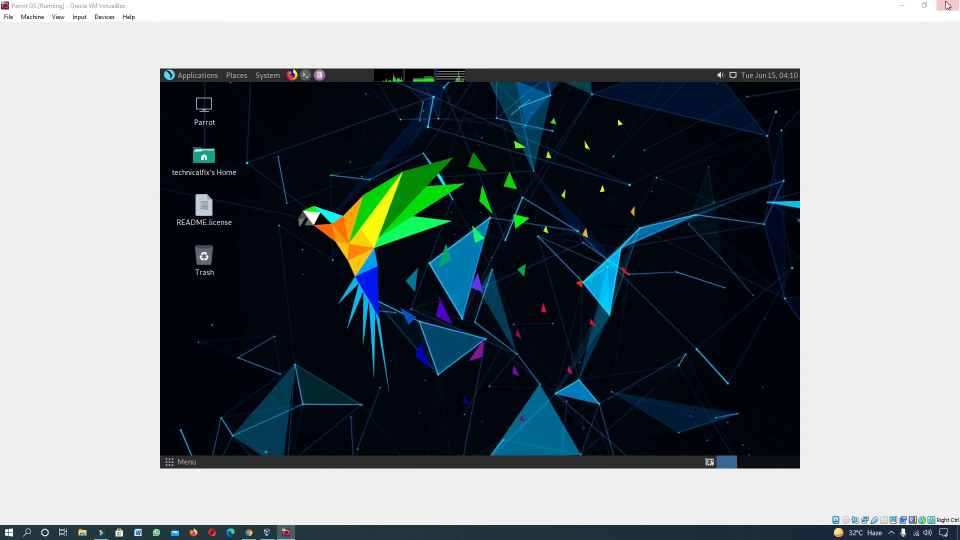
left_click(457, 253)
left_click(447, 295)
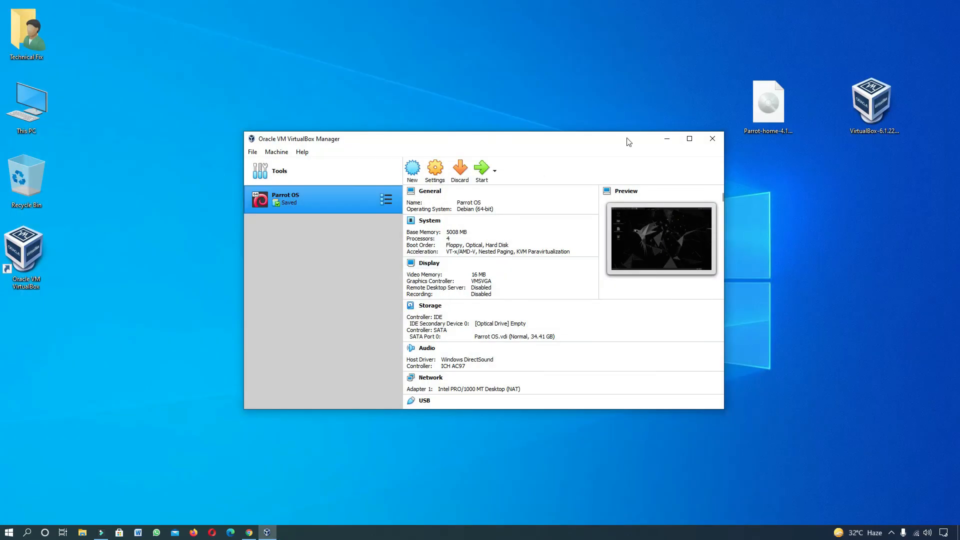
left_click(713, 139)
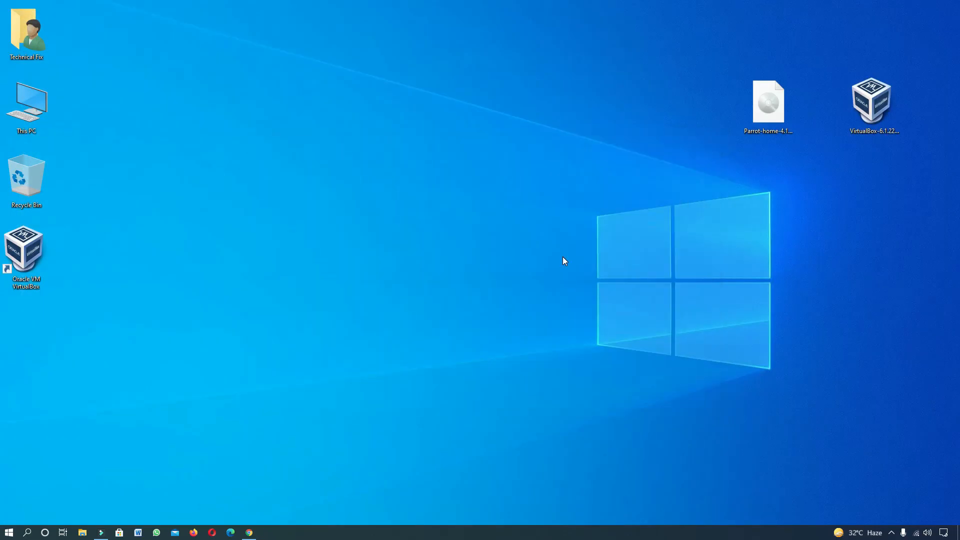